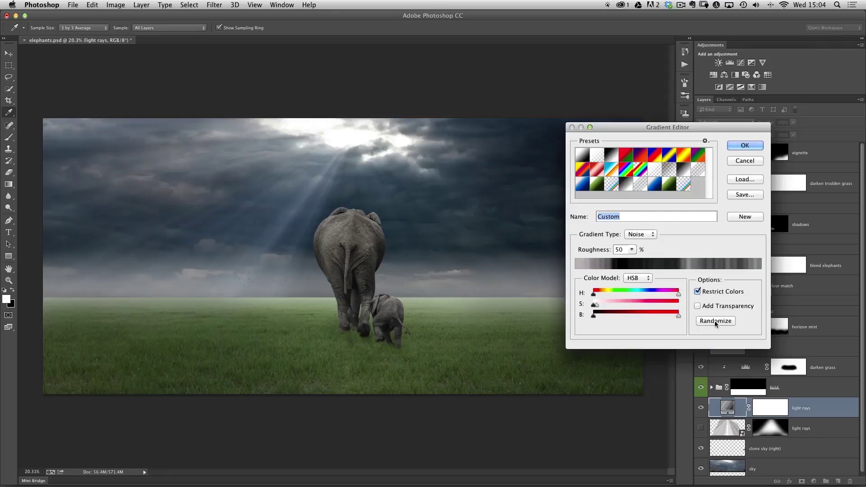
Step: Randomize the Noise gradient six times to vary the light rays over the elephants
left_click(715, 321)
left_click(716, 320)
left_click(716, 320)
left_click(715, 321)
left_click(716, 321)
left_click(716, 321)
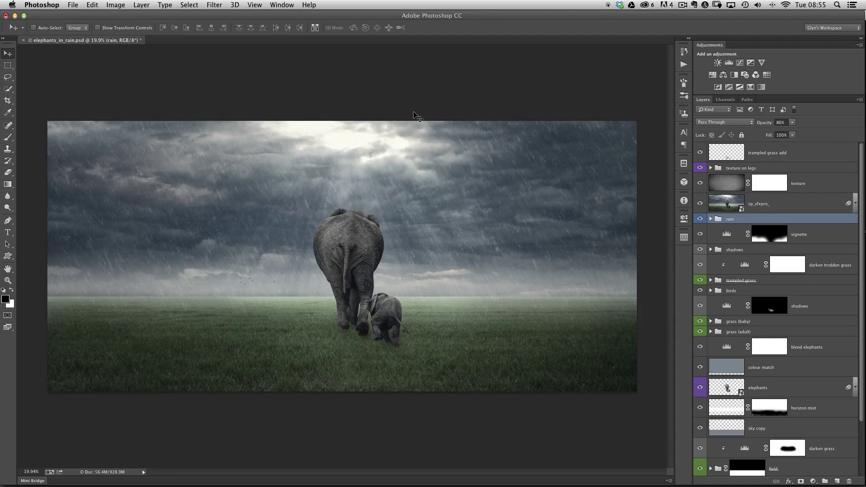
Step: In Safari, search deviantART for 'rain brushes' and scroll through the results
key("super+Tab")
key("super+Tab")
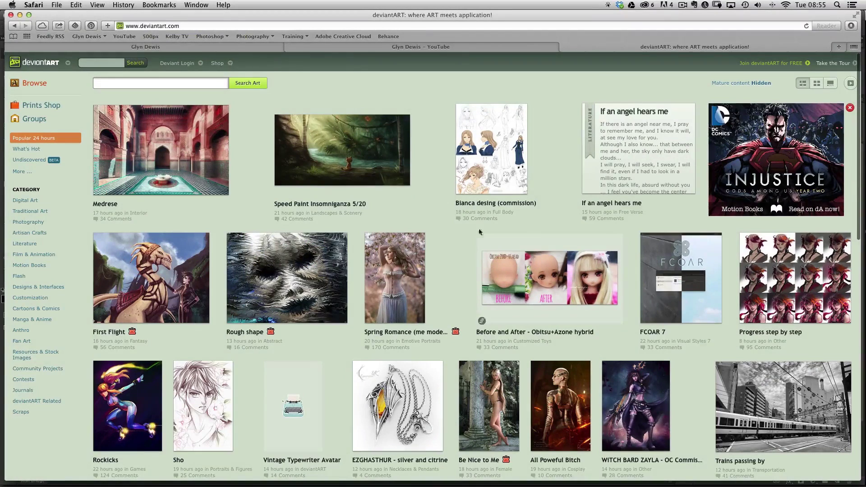
left_click(116, 84)
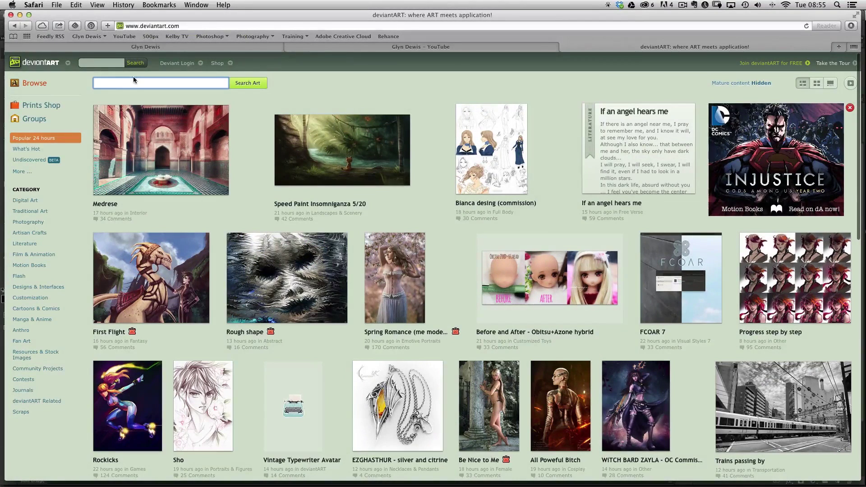
type("rain brushes")
key("Return")
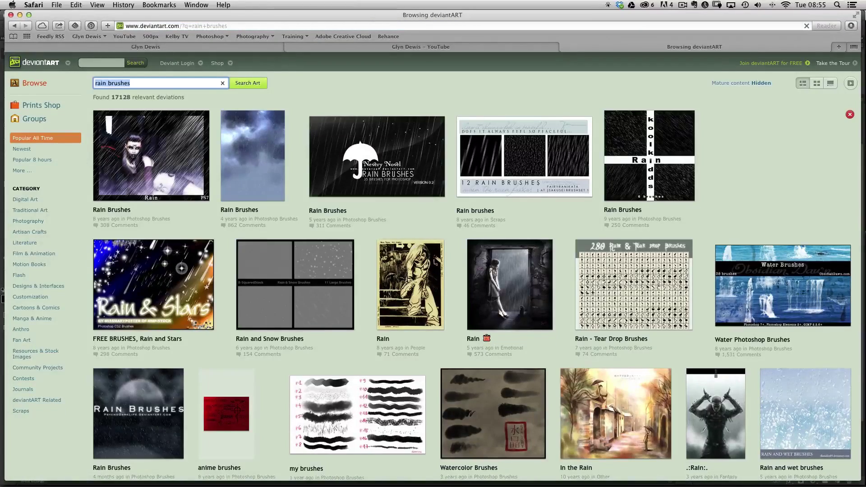
scroll(316, 212, "down", 5)
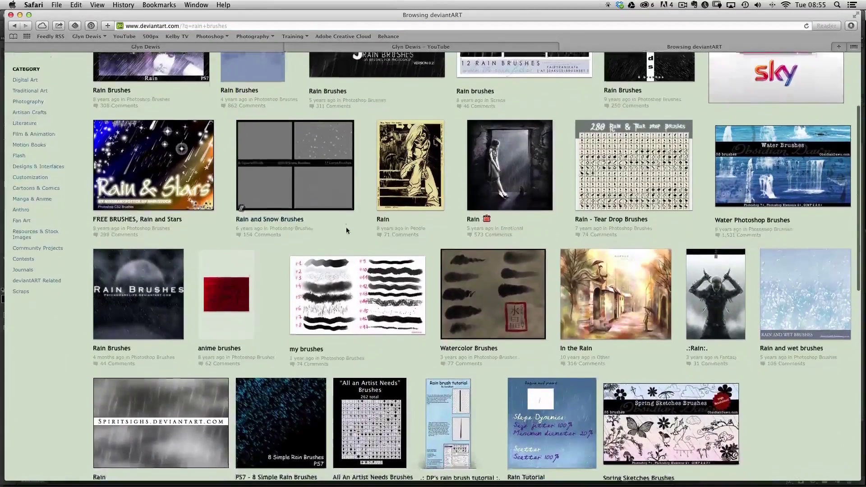
scroll(347, 231, "up", 5)
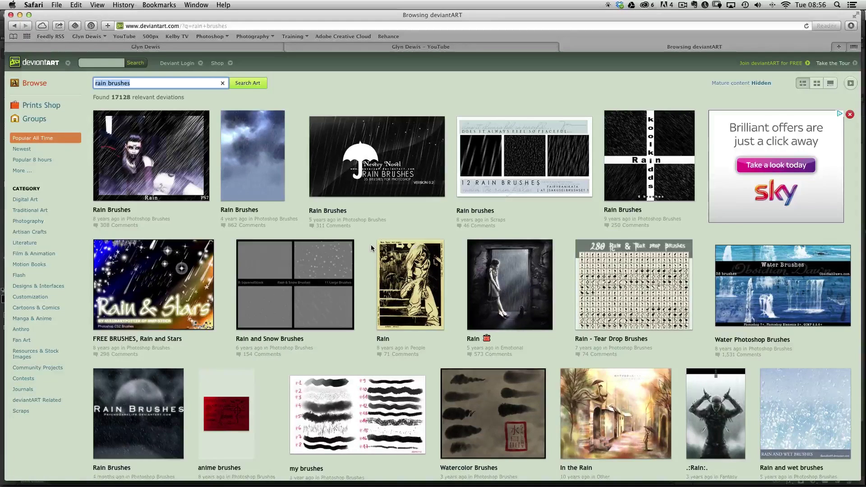
Step: Back in Photoshop with the Brush tool, browse Load Brushes to the downloaded rain brushes file, then cancel
mouse_move(322, 193)
key("super+Tab")
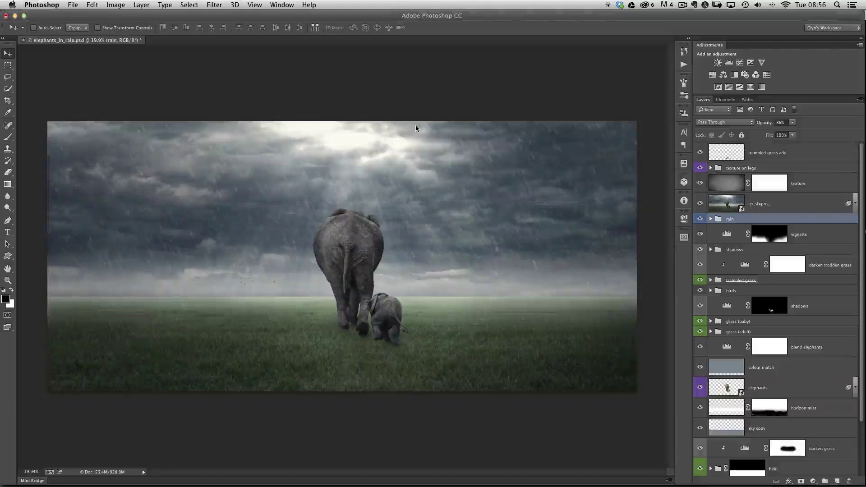
key("b")
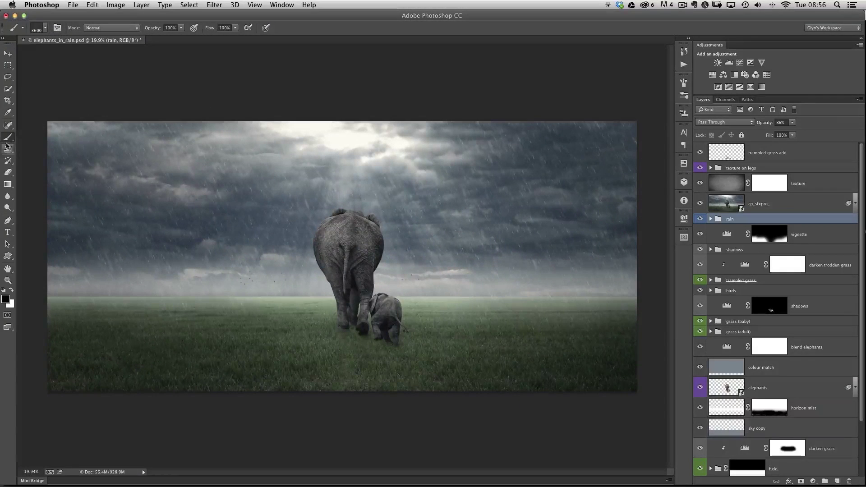
left_click(46, 29)
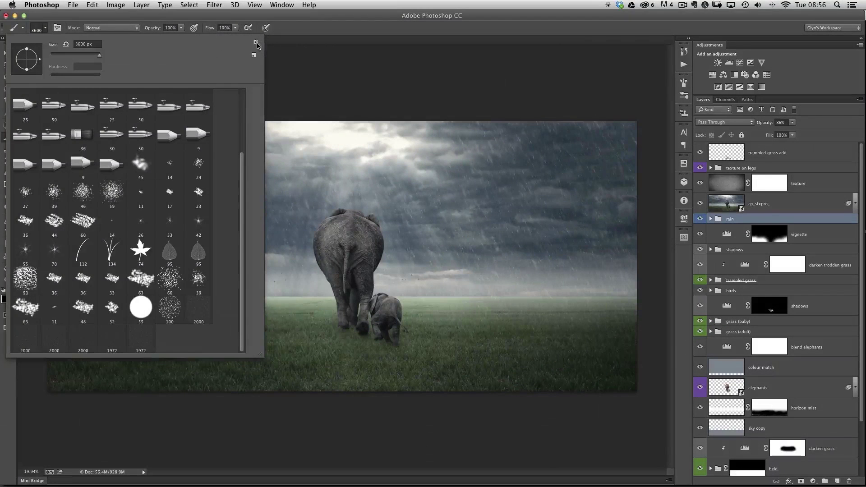
left_click(256, 43)
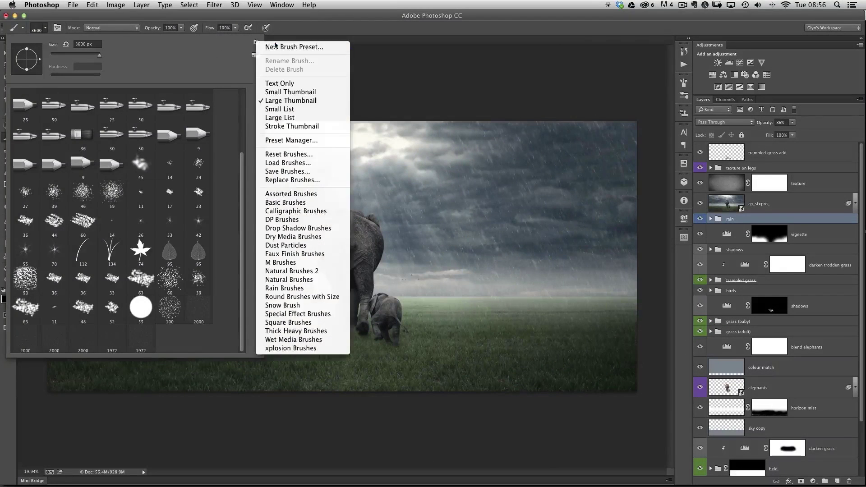
left_click(311, 164)
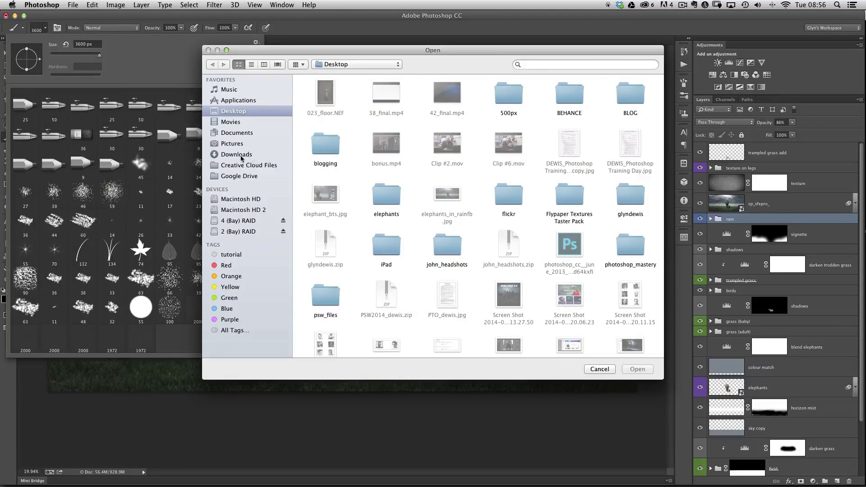
left_click(241, 155)
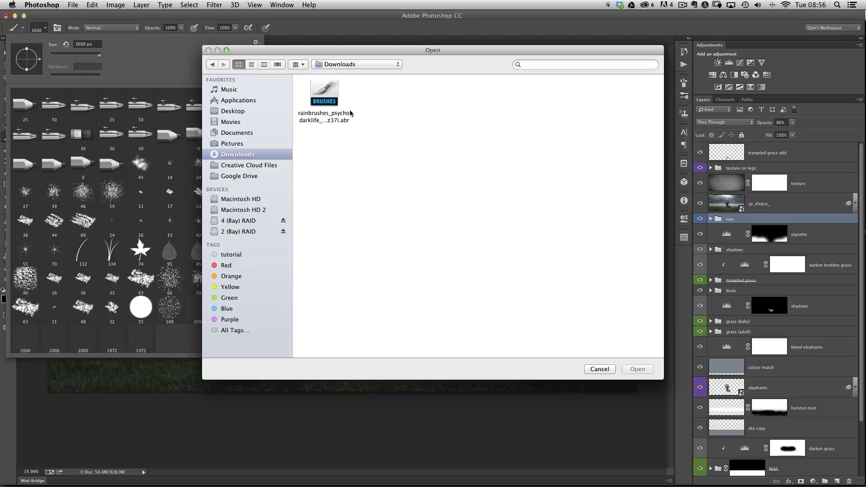
left_click(326, 95)
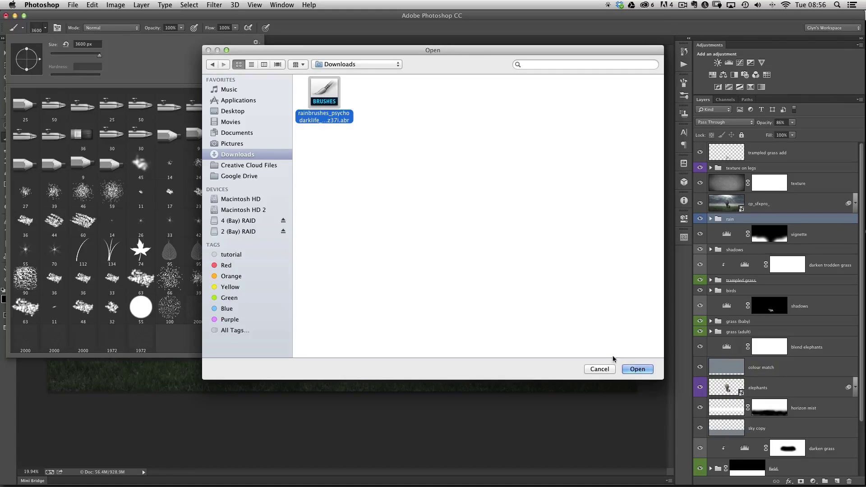
left_click(592, 368)
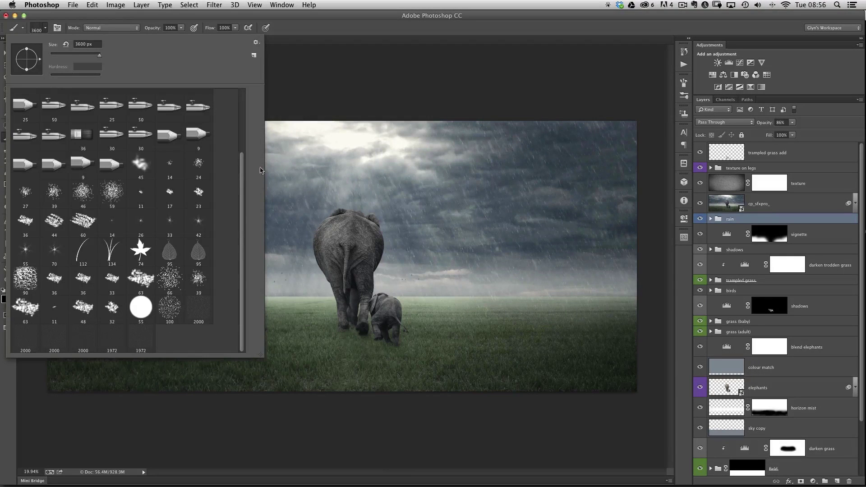
Step: Reopen and dismiss the brush library options, then bring up the full Brush settings panel
left_click(256, 44)
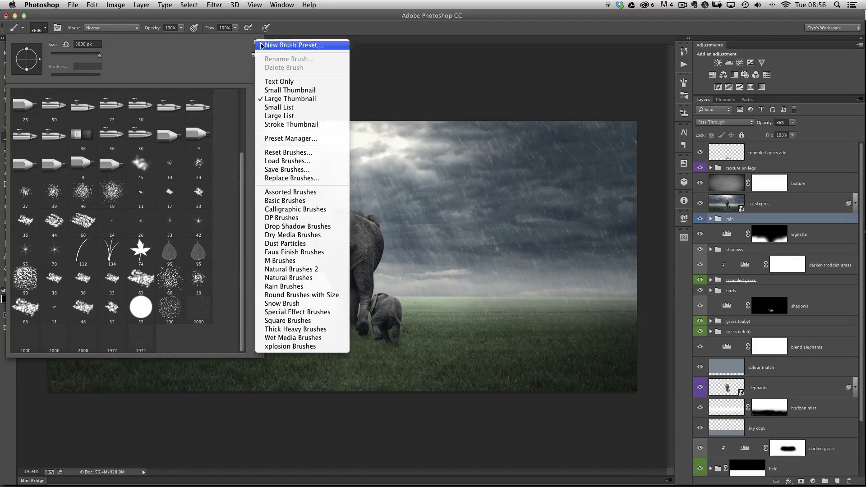
left_click(204, 60)
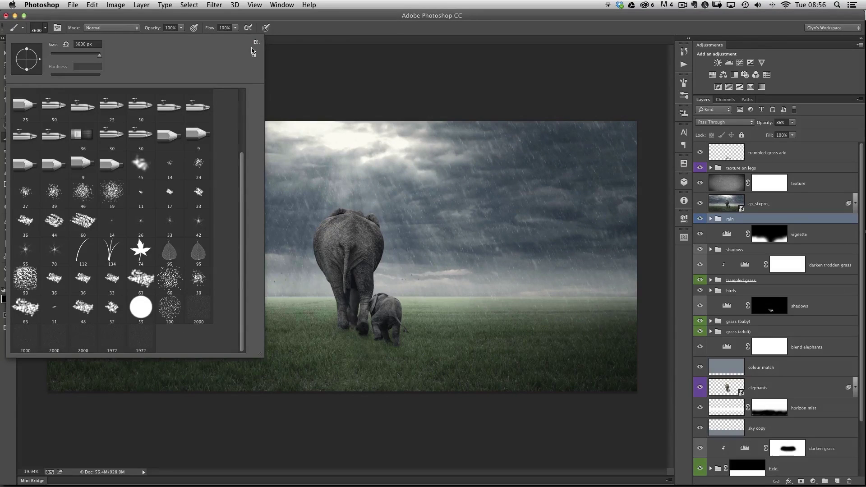
left_click(255, 42)
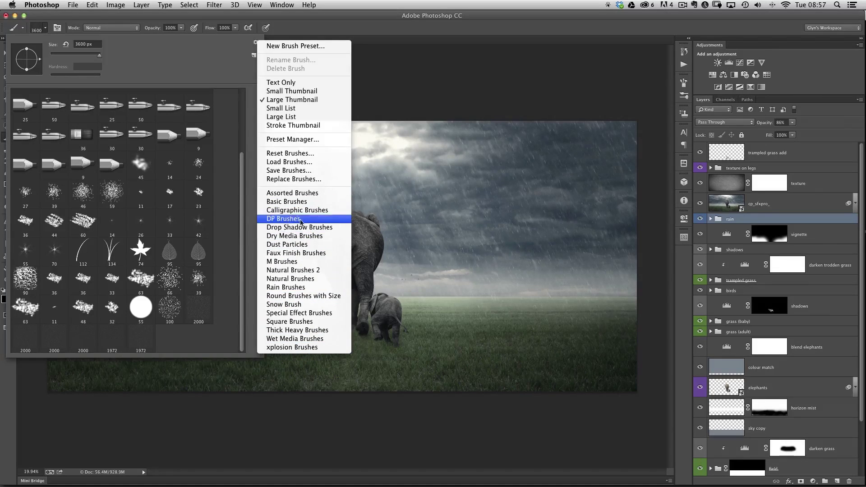
left_click(174, 60)
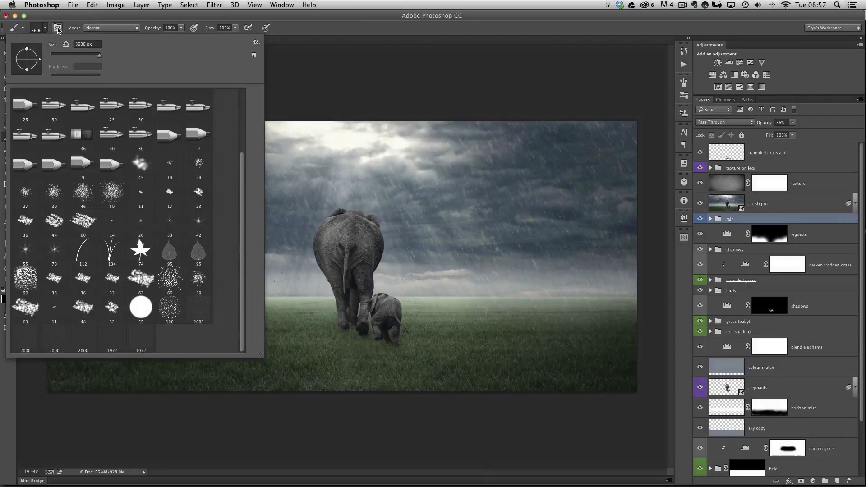
left_click(57, 27)
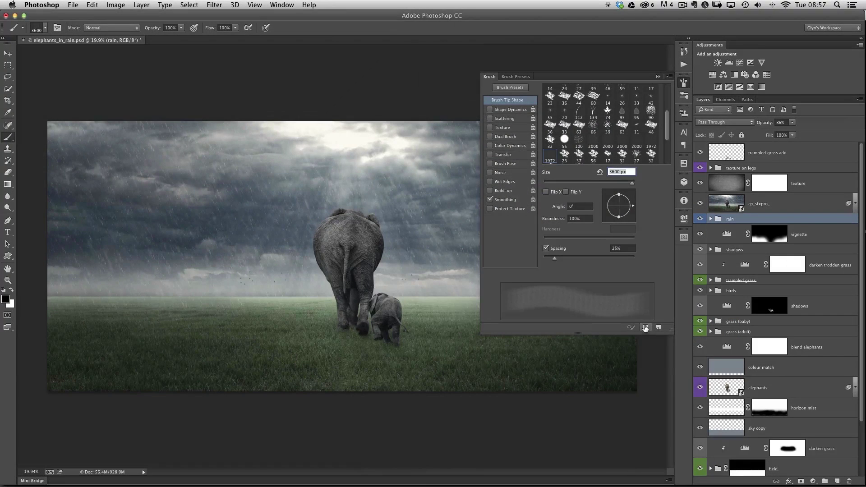
Step: Open the Preset Manager and select the six rain brushes from the first 2000 to the last 1972
left_click(645, 328)
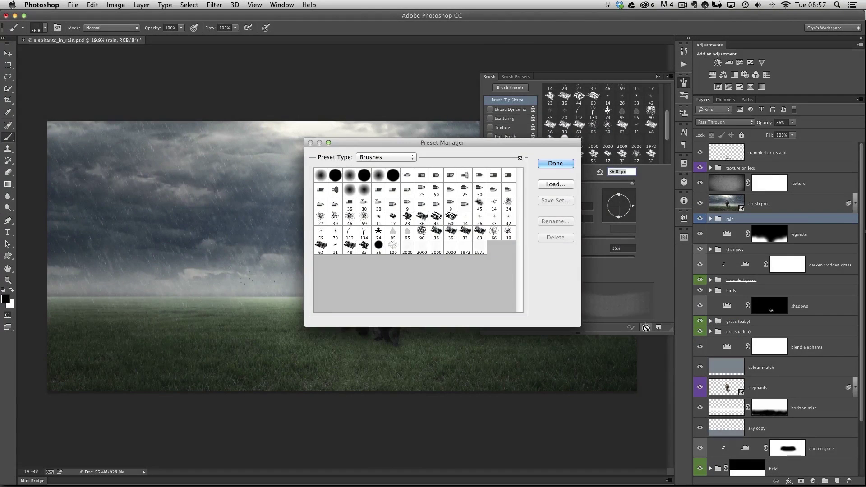
left_click_drag(469, 139, 475, 146)
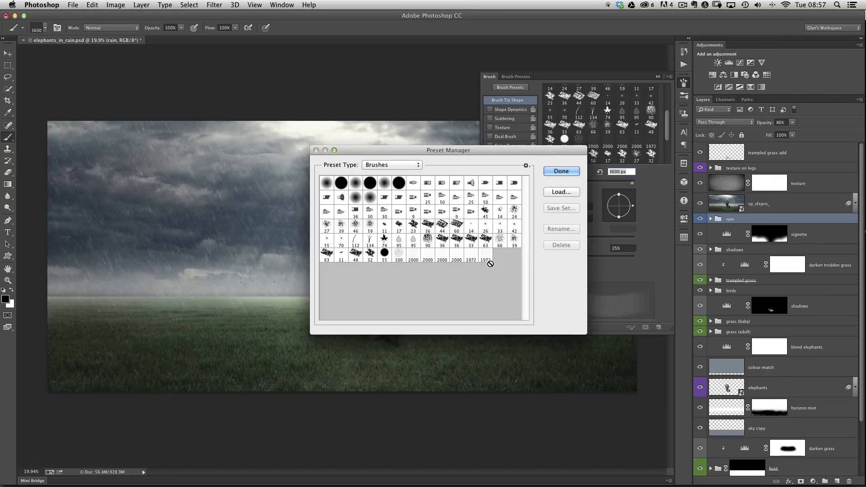
left_click(411, 257)
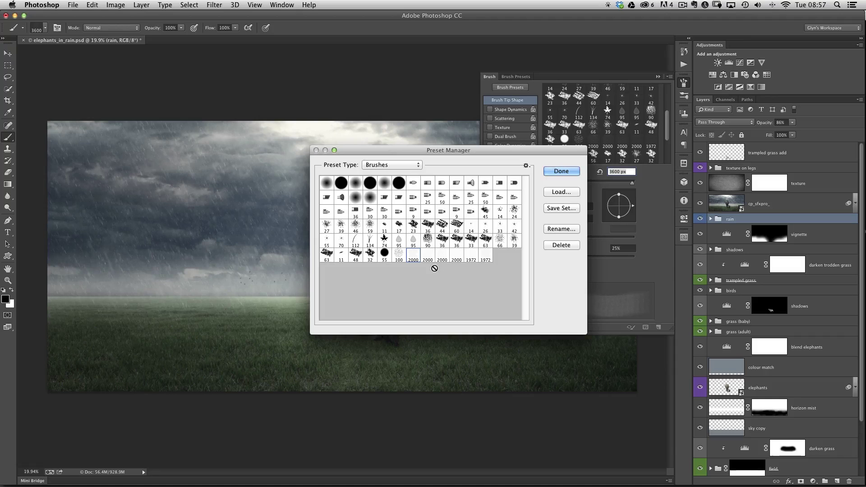
left_click(486, 258, "shift")
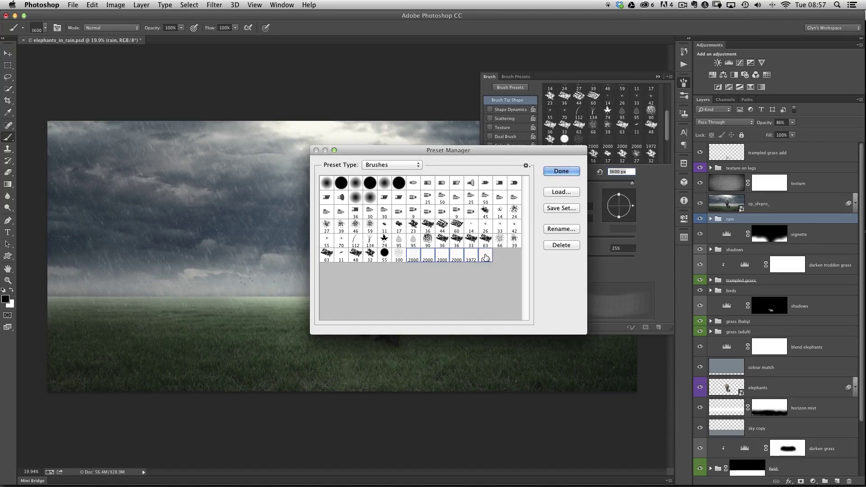
Step: Name the brush set 'rain', browse to Applications > Adobe Photoshop CC > Presets > Brushes, then cancel and close
left_click(558, 208)
type("r")
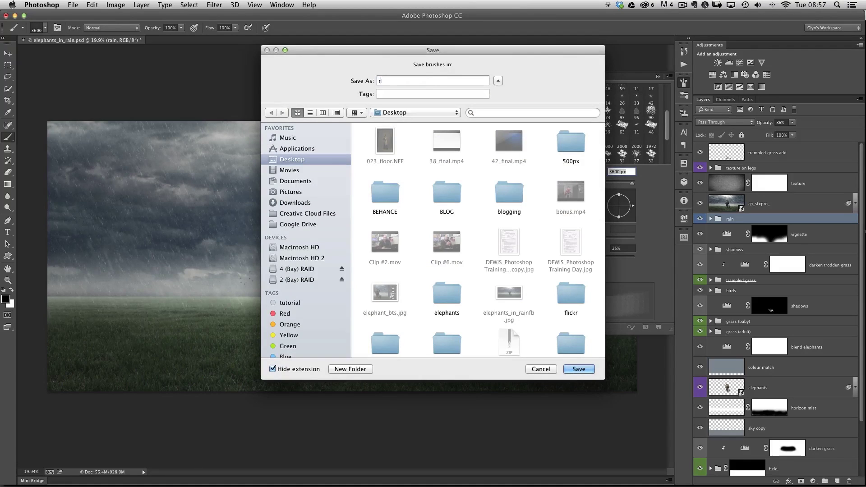
type("ain")
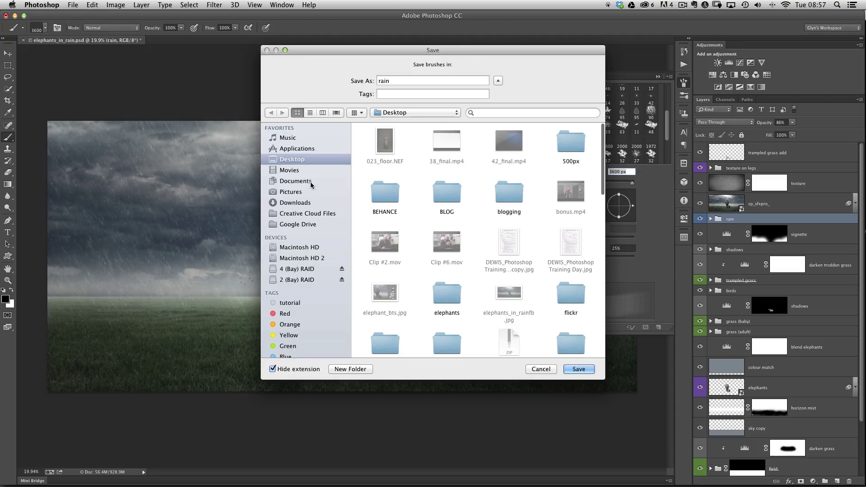
left_click(301, 149)
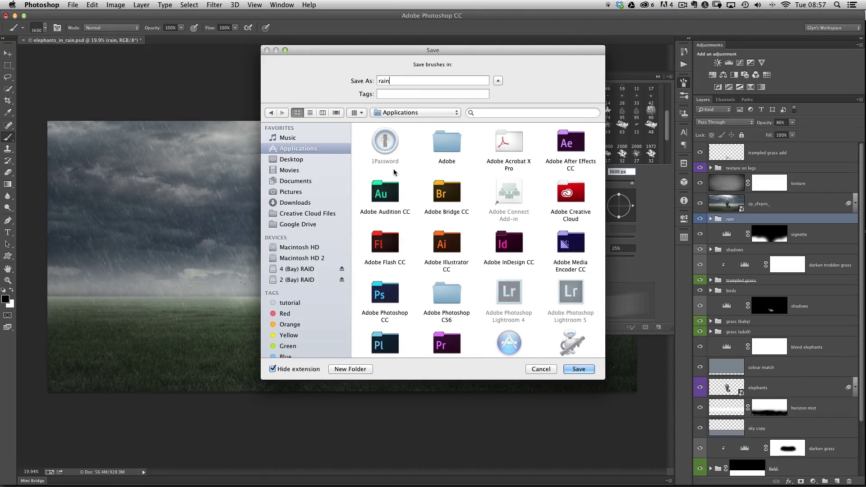
double_click(386, 297)
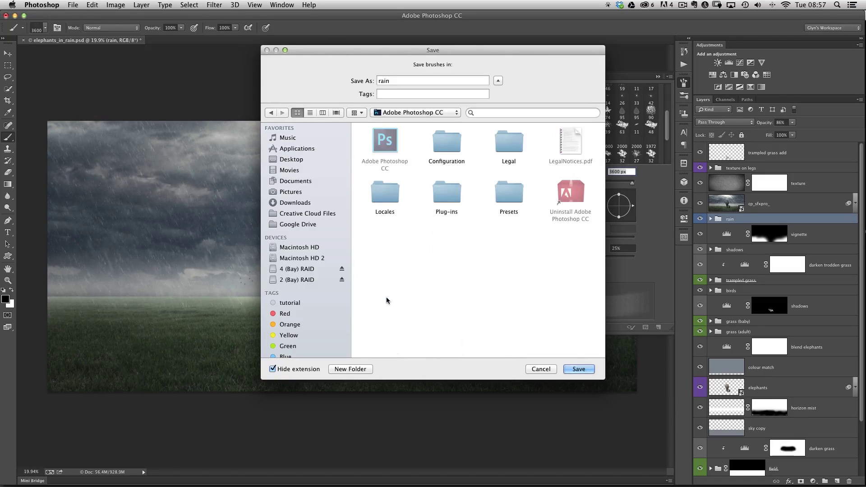
double_click(505, 193)
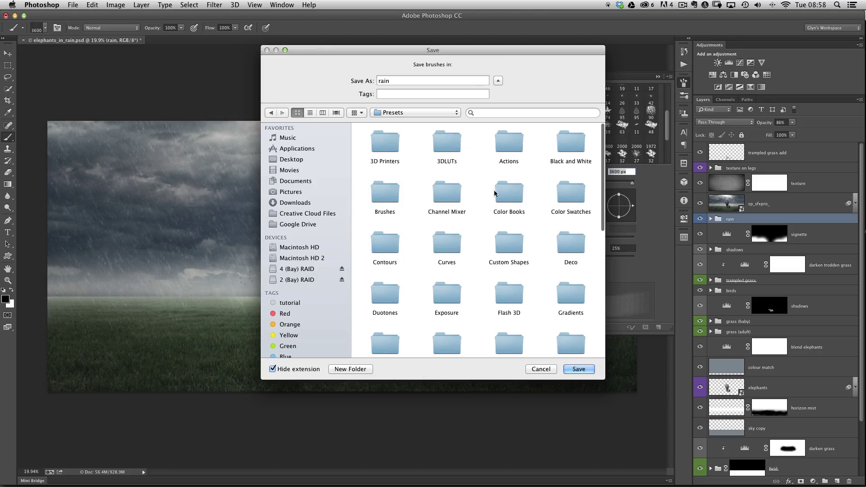
double_click(388, 196)
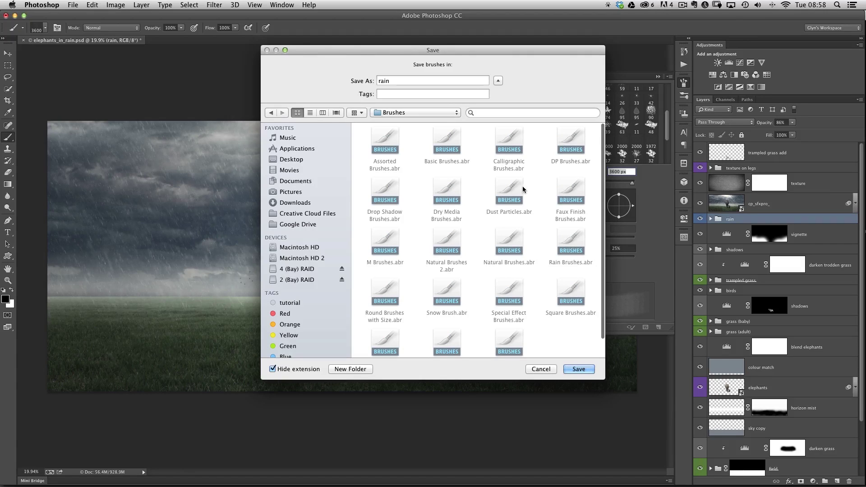
left_click(541, 369)
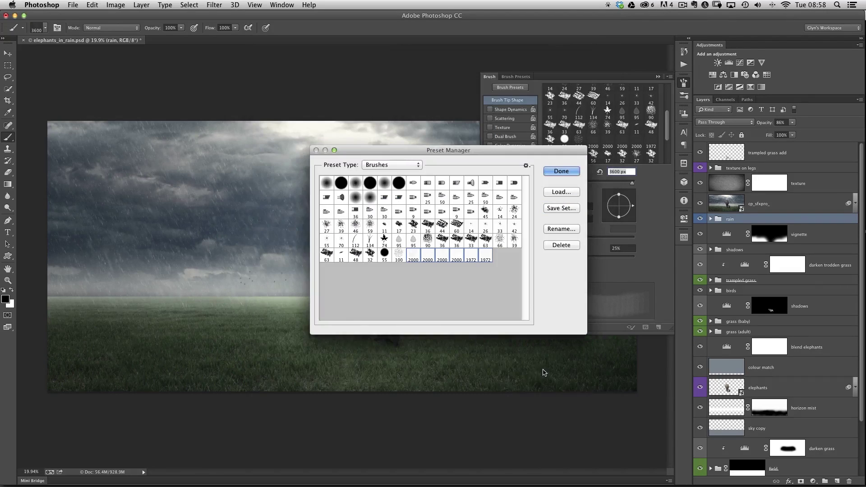
left_click(562, 171)
left_click(684, 83)
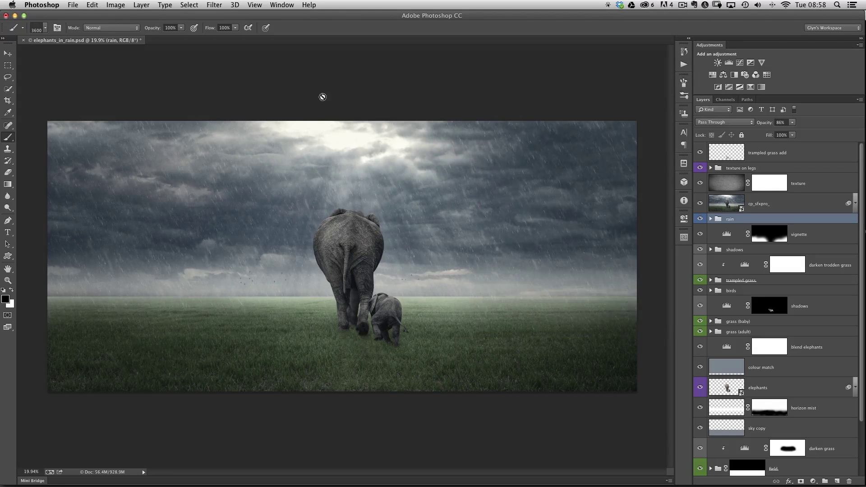
left_click(45, 28)
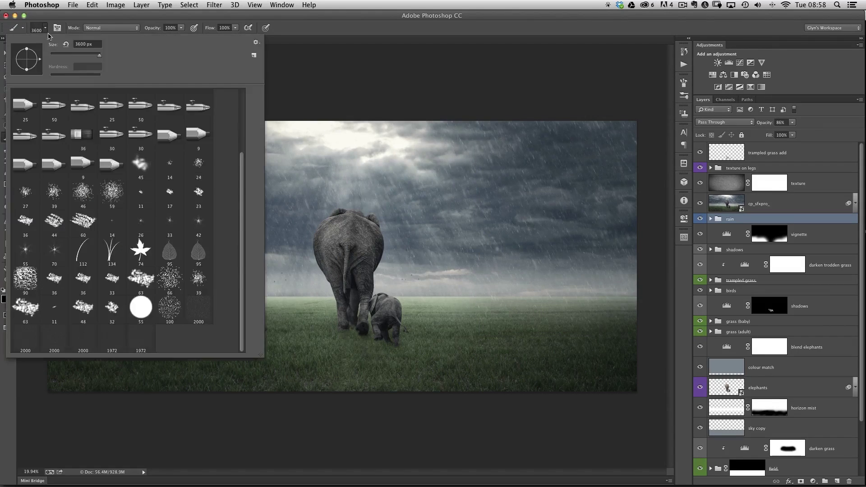
left_click(256, 43)
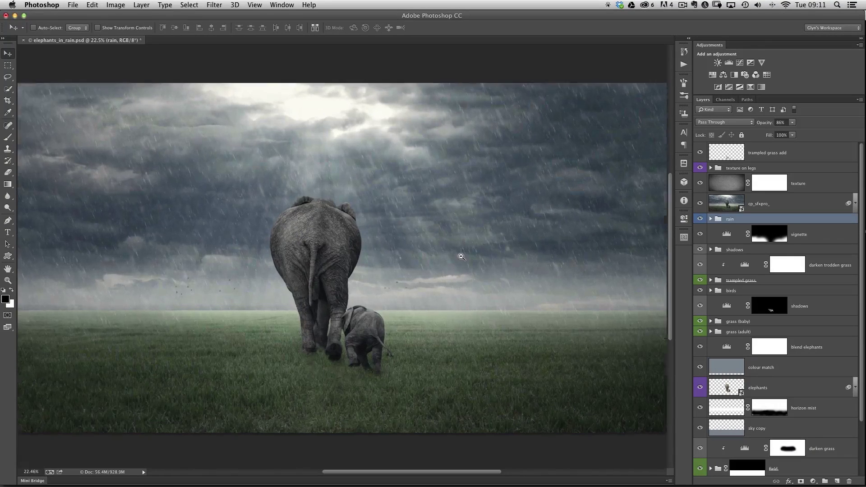
Step: Apply the 'Rain' layer comp and fit the whole image on screen
left_click_drag(451, 246, 460, 260)
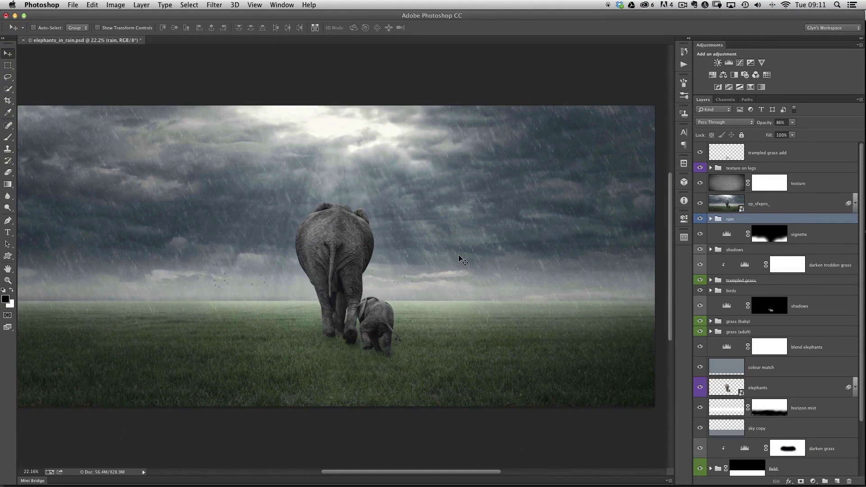
left_click(684, 163)
left_click(582, 177)
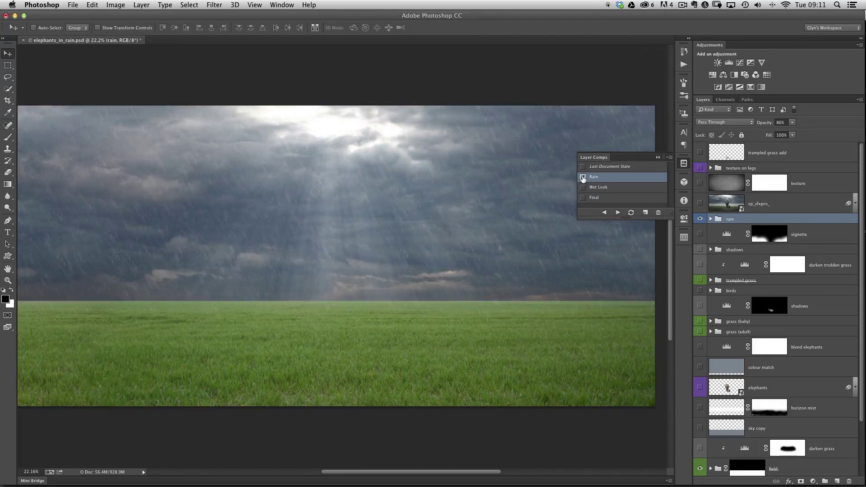
left_click(684, 164)
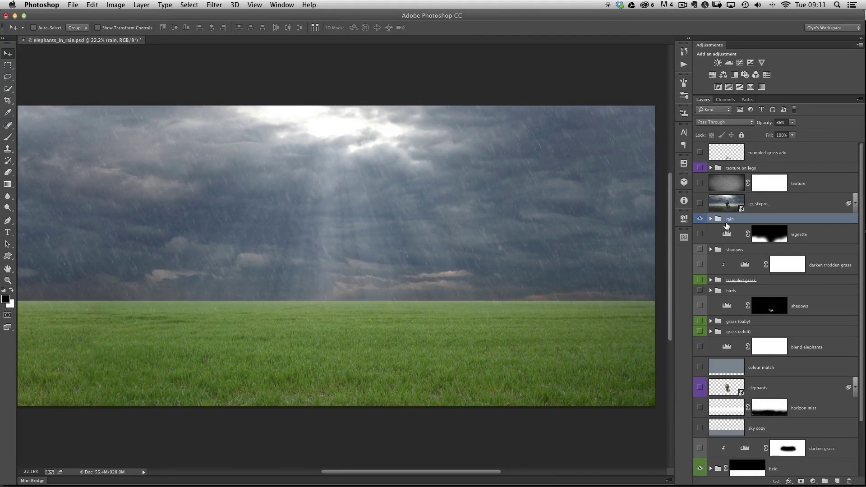
key("super+0")
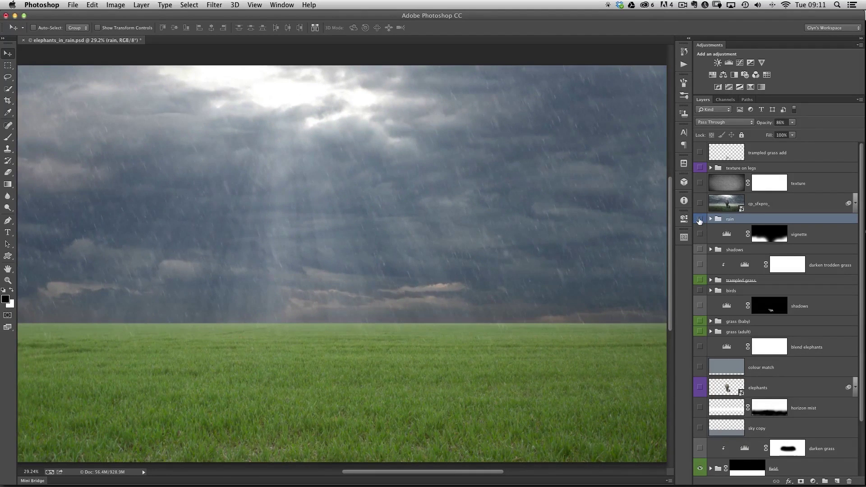
Step: Compare with the rain group on and off, leave it hidden, and add a new empty layer
left_click(699, 219)
left_click(699, 219)
left_click(699, 219)
left_click(700, 219)
left_click(699, 219)
left_click(699, 219)
left_click(700, 220)
left_click(443, 237, "alt")
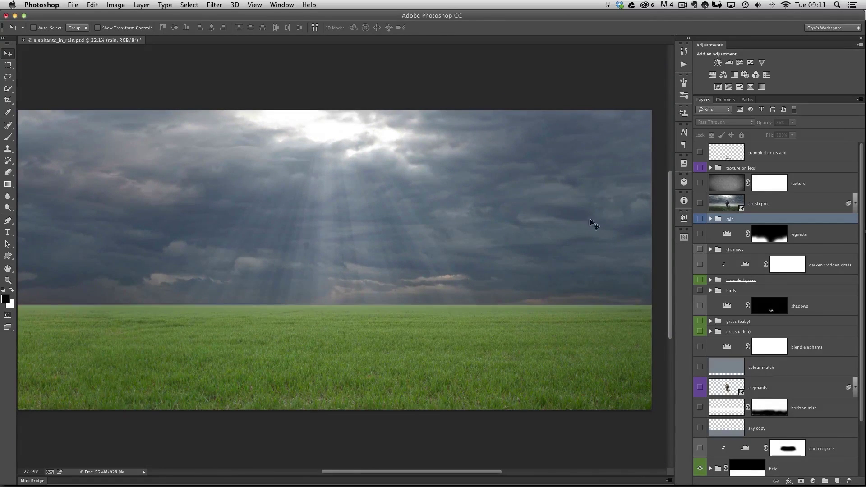
left_click(836, 481)
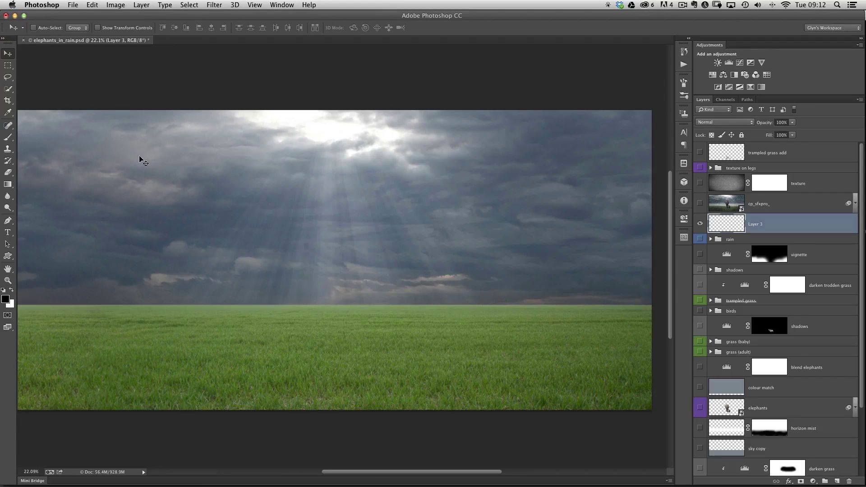
Step: Pick the 1972 rain brush preset and stamp dark rain streaks across the sky on Layer 3
key("b")
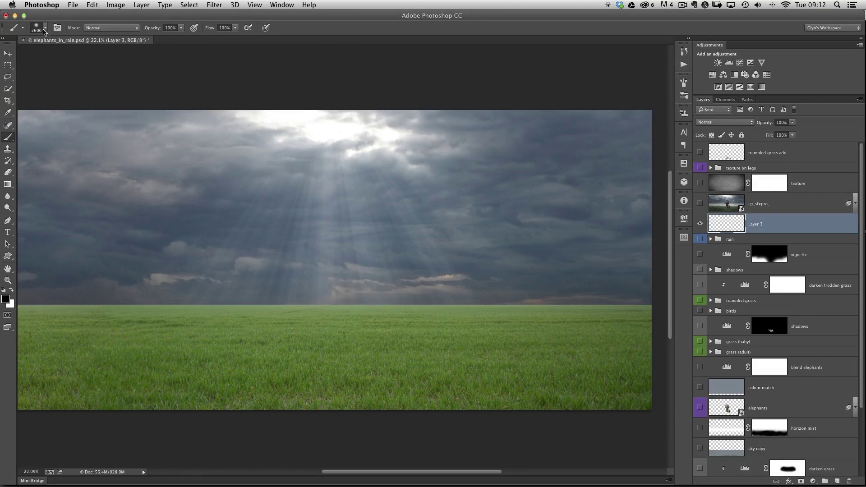
left_click(46, 28)
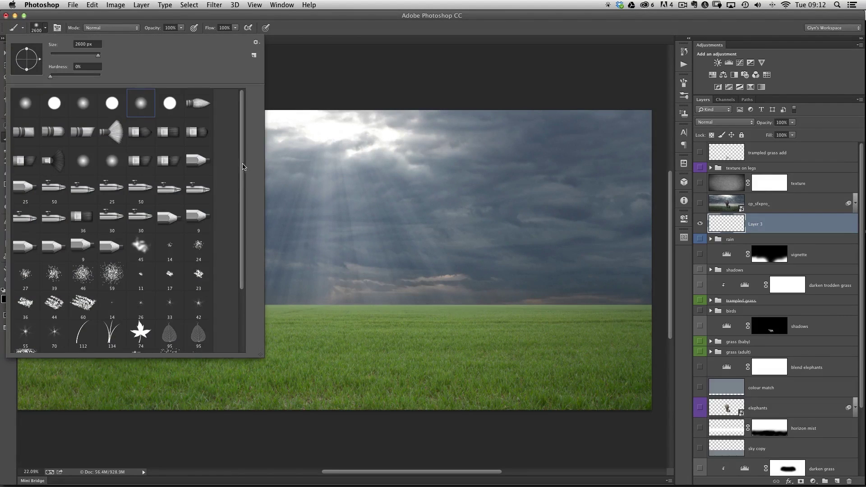
left_click_drag(243, 167, 240, 235)
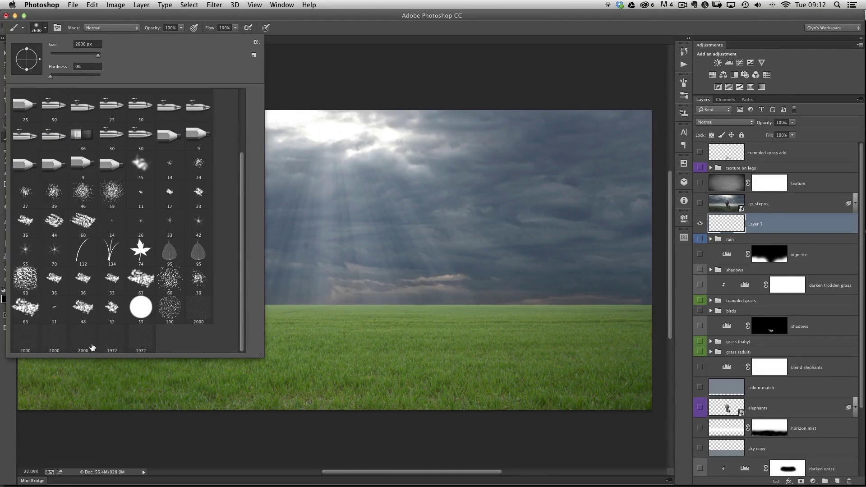
left_click(112, 340)
left_click(290, 29)
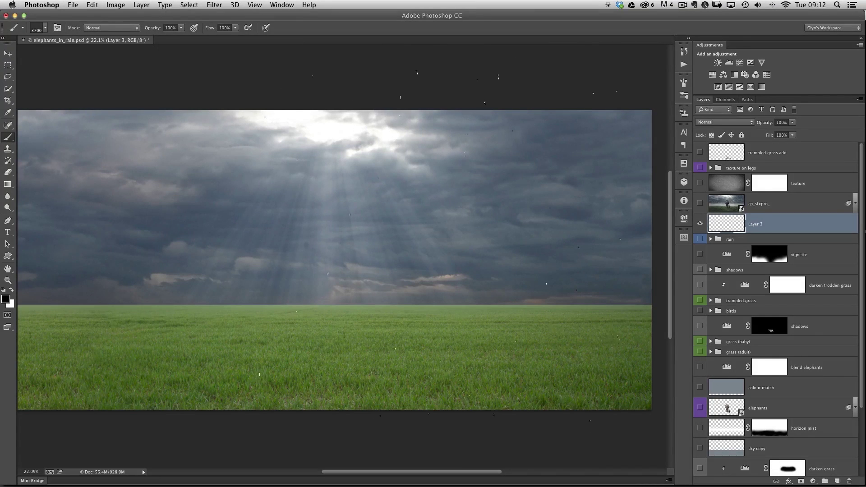
scroll(454, 273, "down", 2)
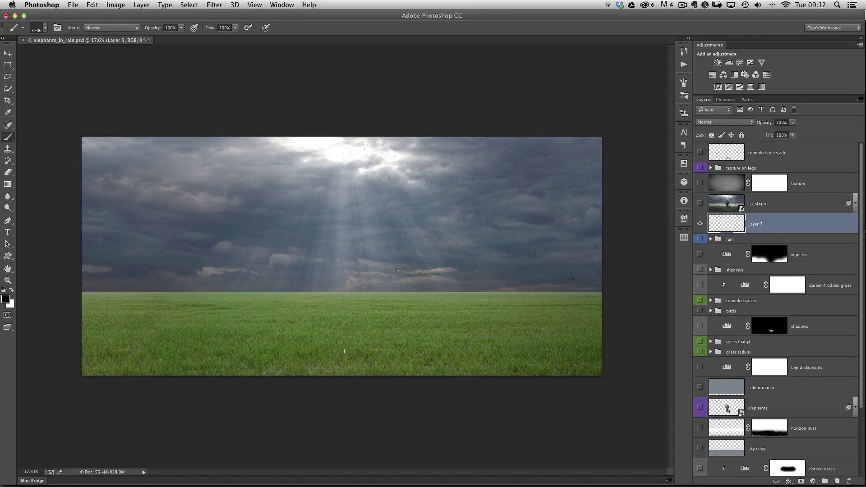
scroll(427, 240, "up", 4)
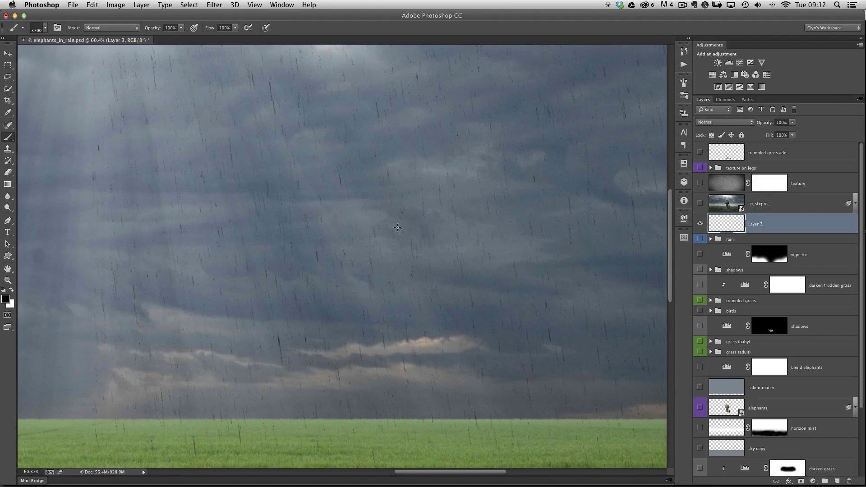
scroll(428, 277, "down", 4)
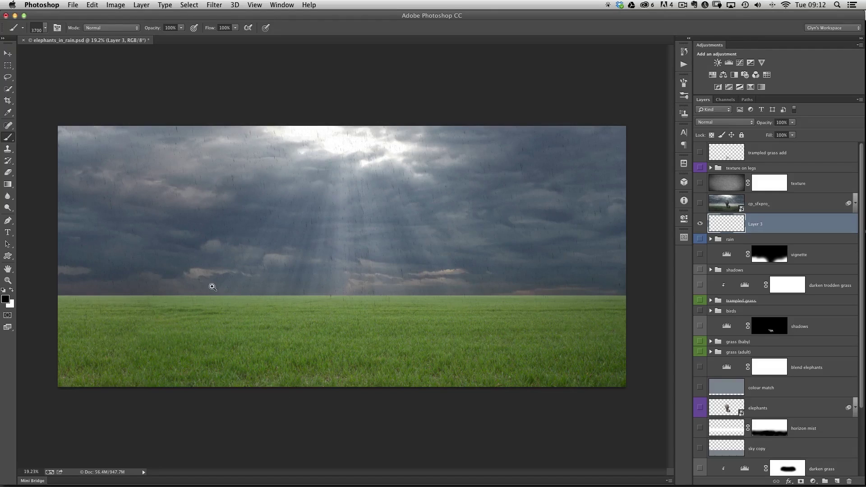
scroll(212, 285, "up", 3)
left_click_drag(226, 276, 346, 294)
scroll(332, 289, "down", 3)
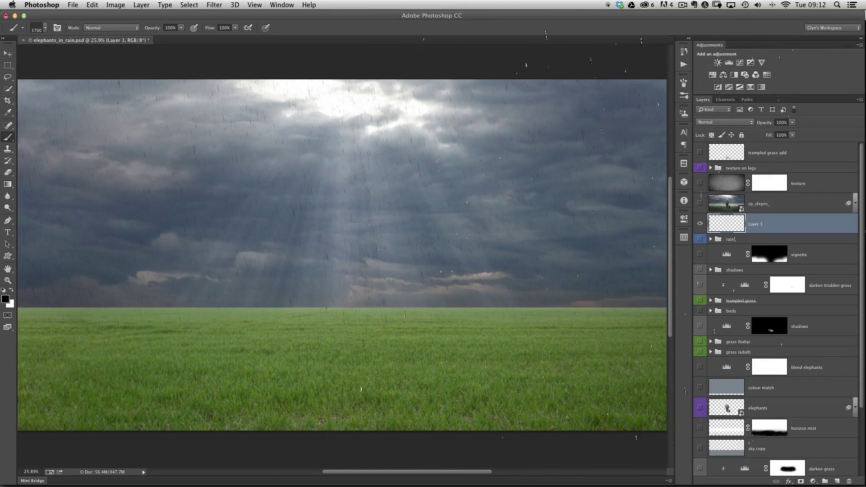
Step: Switch to the Move tool and apply Image > Adjustments > Invert to turn Layer 3's rain white
key("v")
left_click(143, 5)
mouse_move(124, 8)
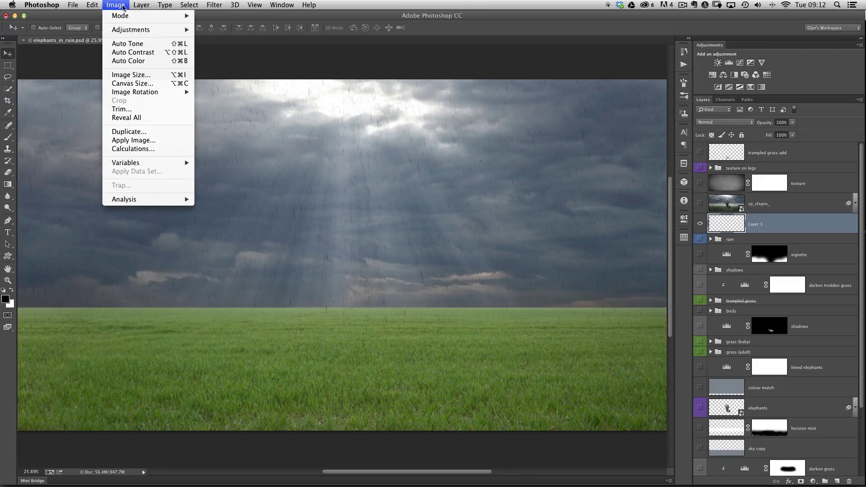
mouse_move(136, 30)
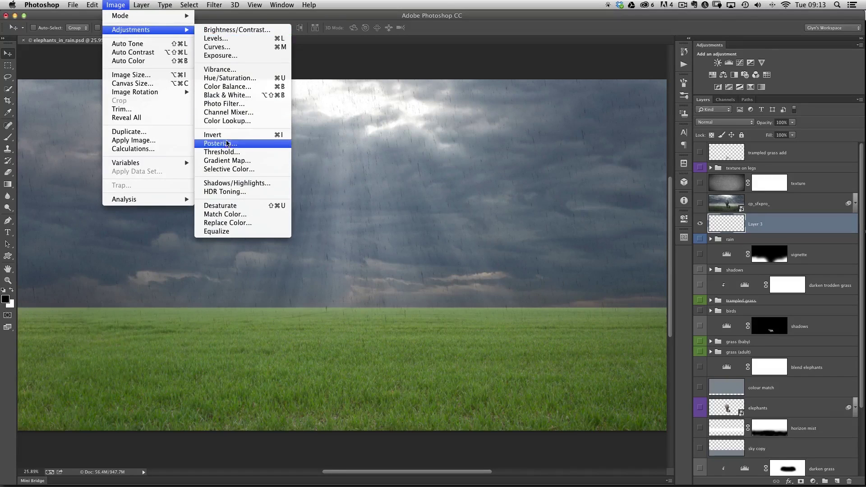
left_click(227, 135)
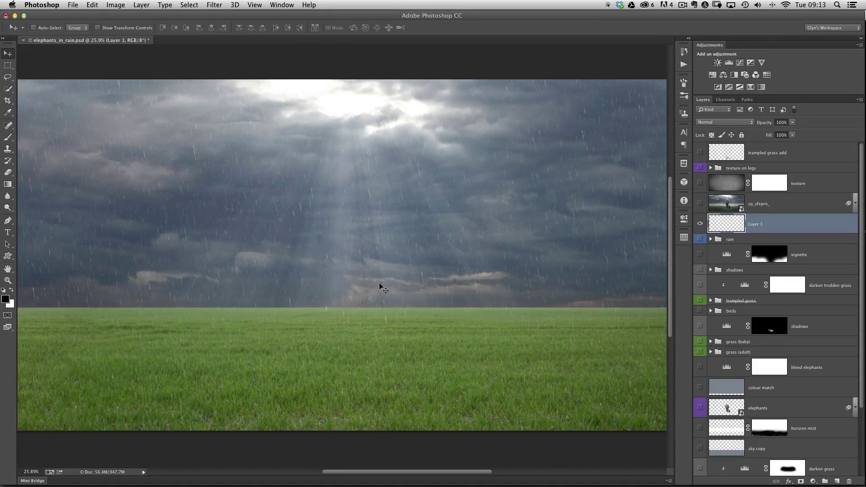
scroll(427, 259, "up", 3)
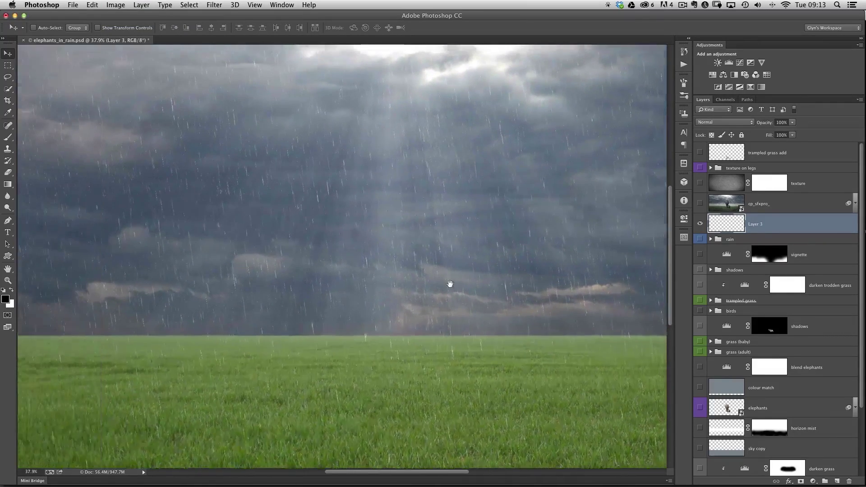
scroll(456, 286, "down", 3)
scroll(464, 271, "up", 1)
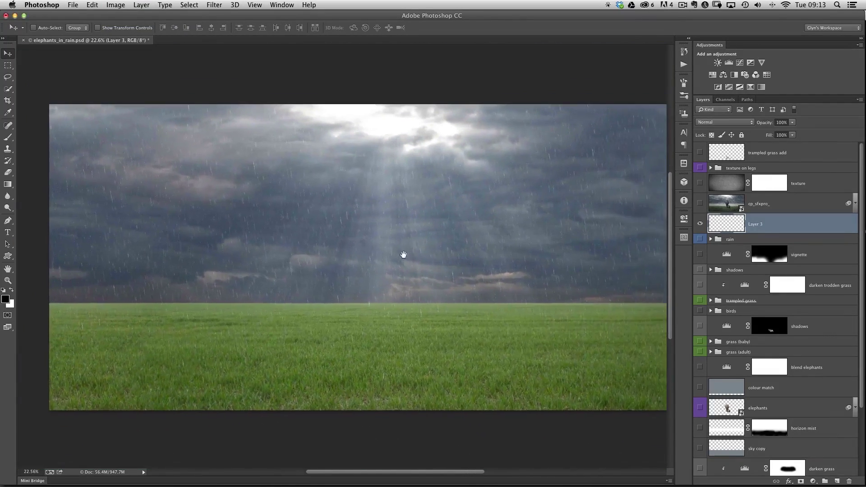
scroll(403, 255, "right", 2)
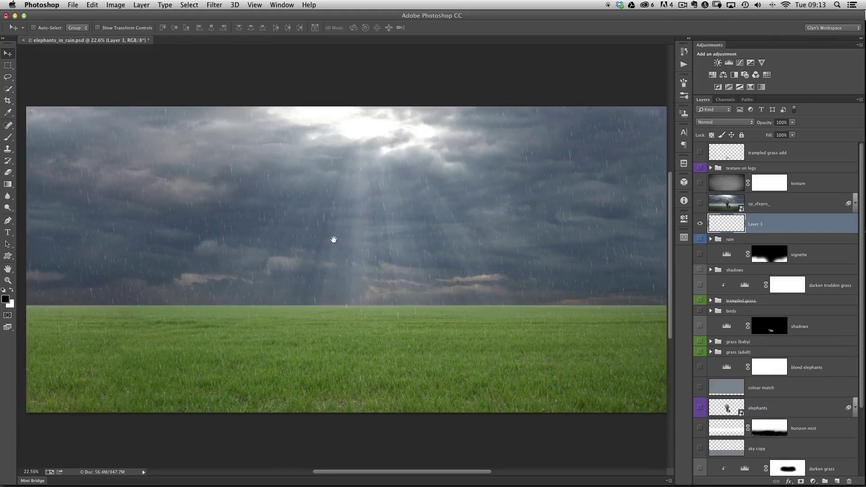
scroll(330, 239, "right", 1)
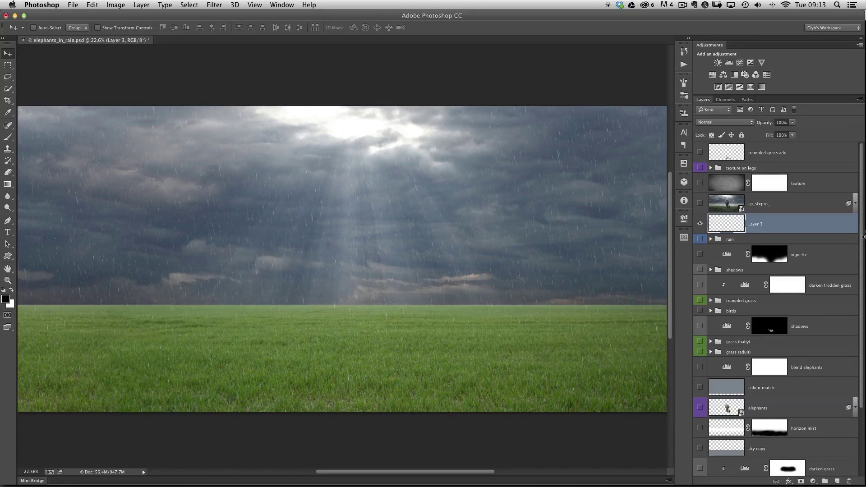
Step: Duplicate the rain layer into three copies named back, middle and front
key("super+j")
key("super+j")
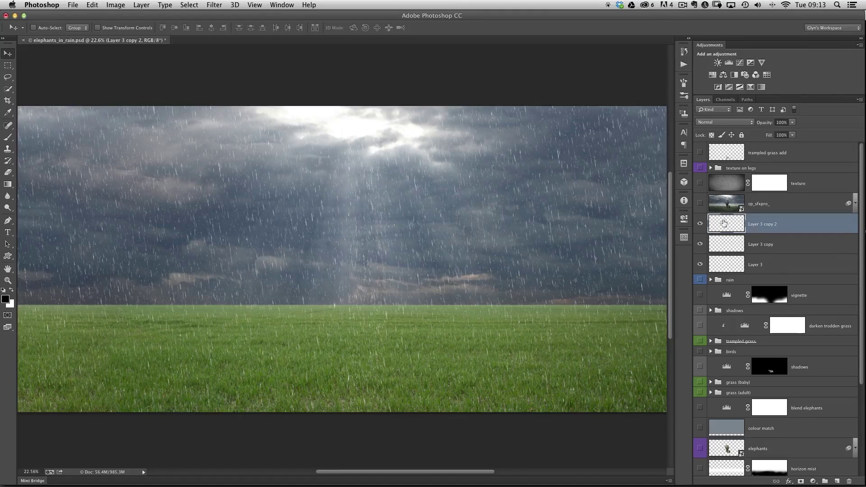
double_click(760, 266)
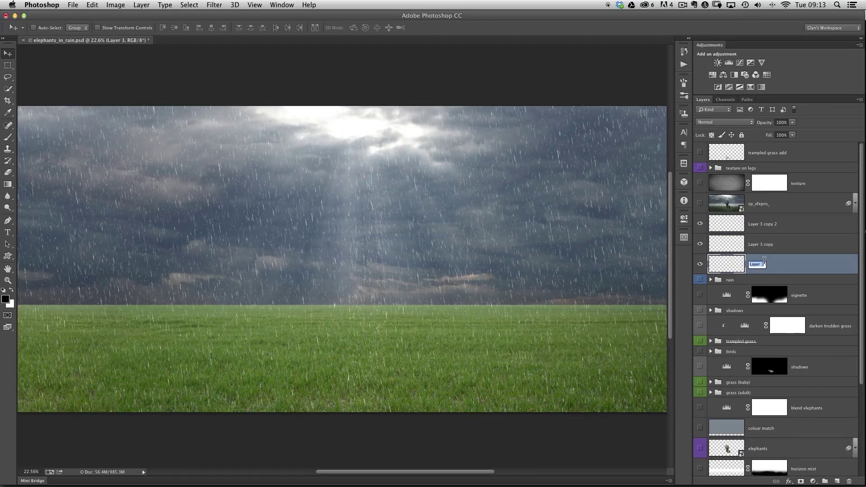
type("B")
key("Return")
double_click(759, 246)
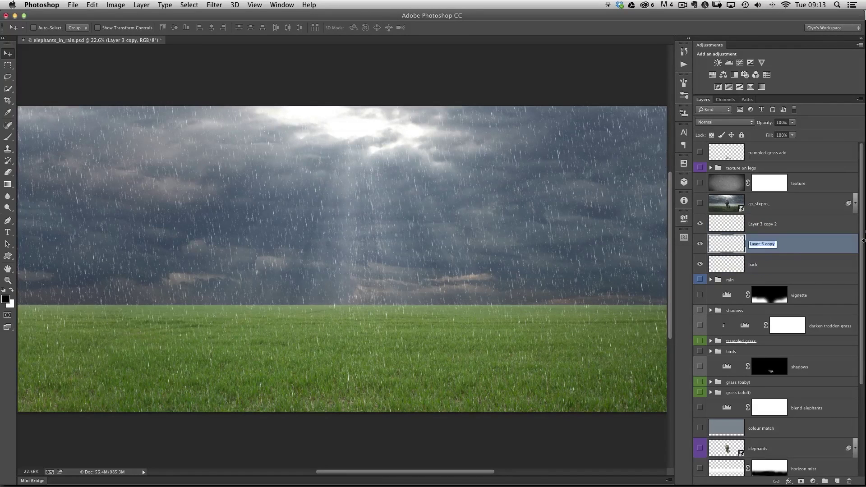
type("middle")
key("Return")
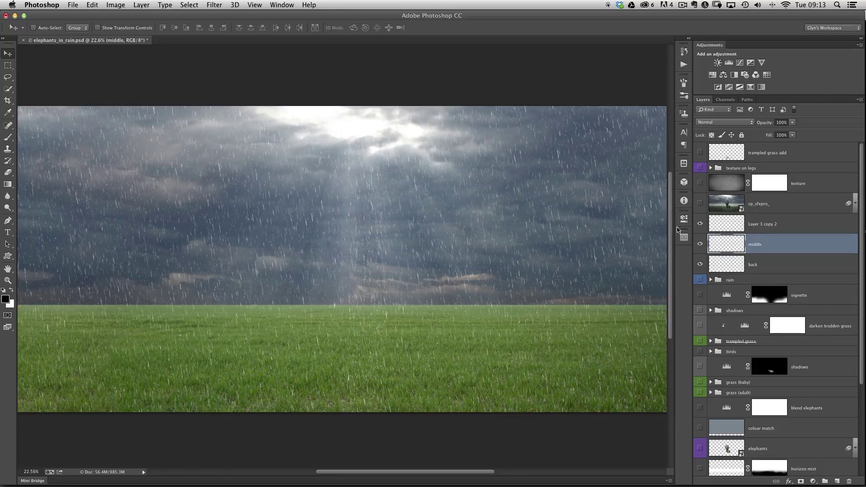
double_click(759, 225)
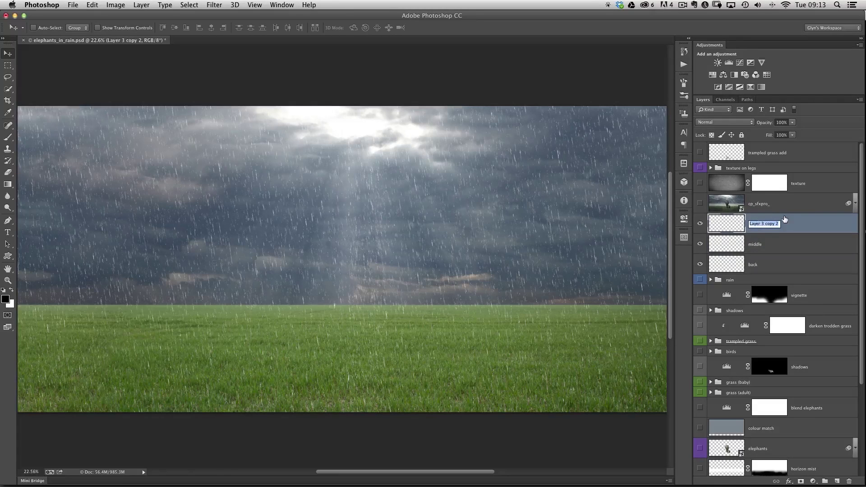
type("front")
key("Return")
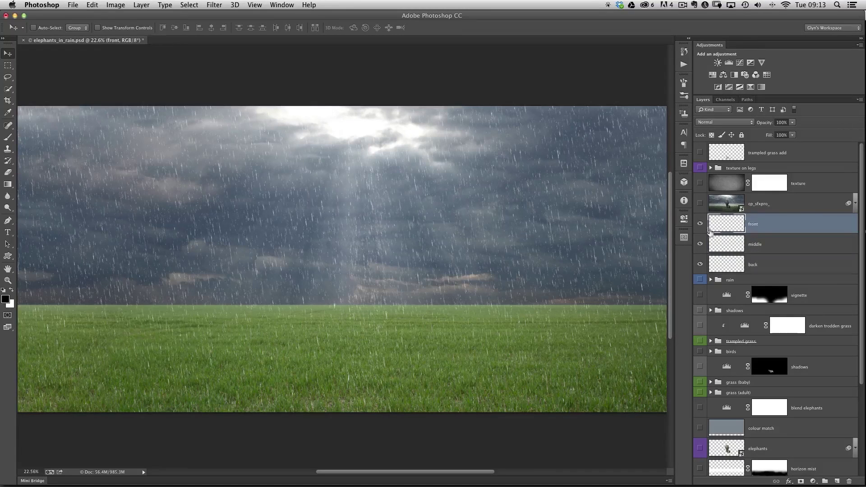
Step: Hide the front and middle rain layers and select the back layer
left_click(700, 224)
left_click(700, 244)
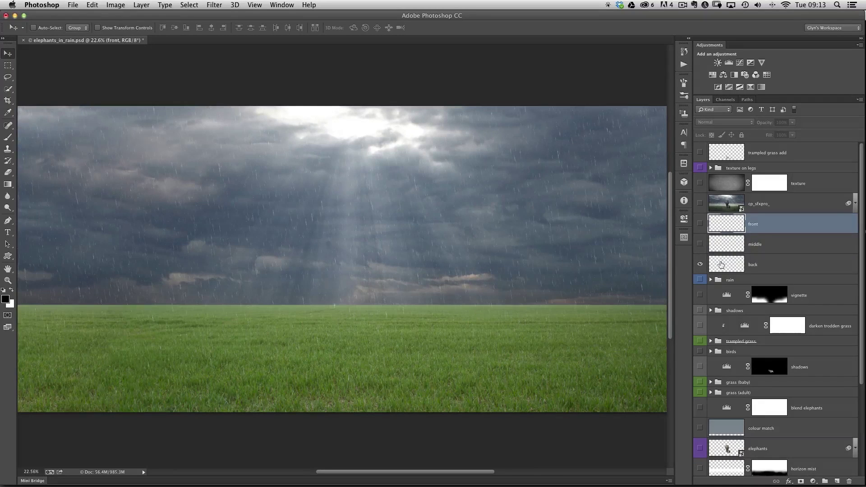
left_click(727, 266)
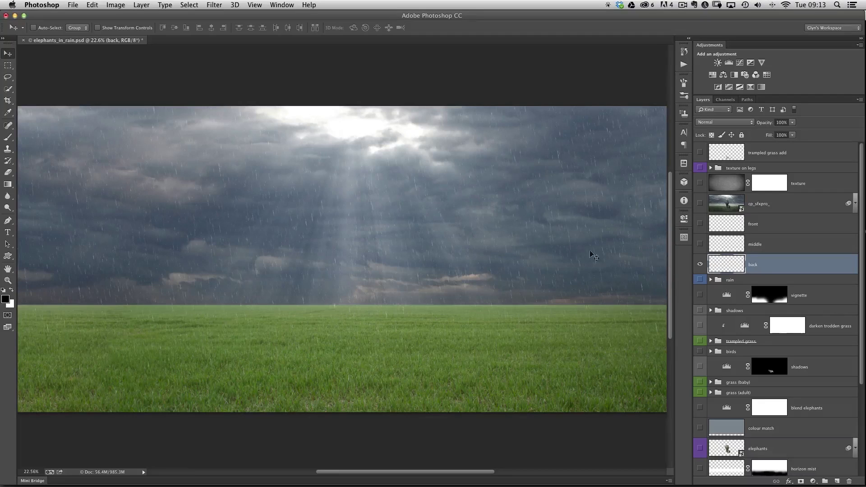
Step: Zoom in on the rainy sky and bring up Gaussian Blur for the back layer
left_click_drag(430, 290, 442, 301)
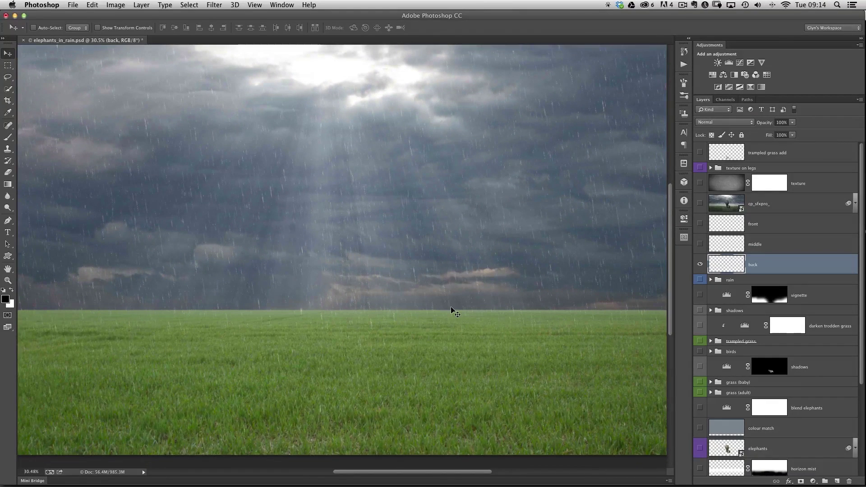
left_click_drag(427, 282, 447, 286)
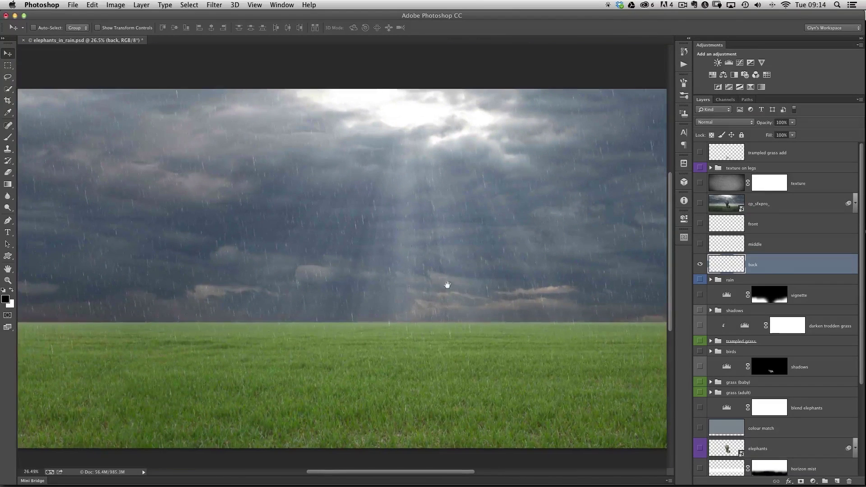
left_click(215, 6)
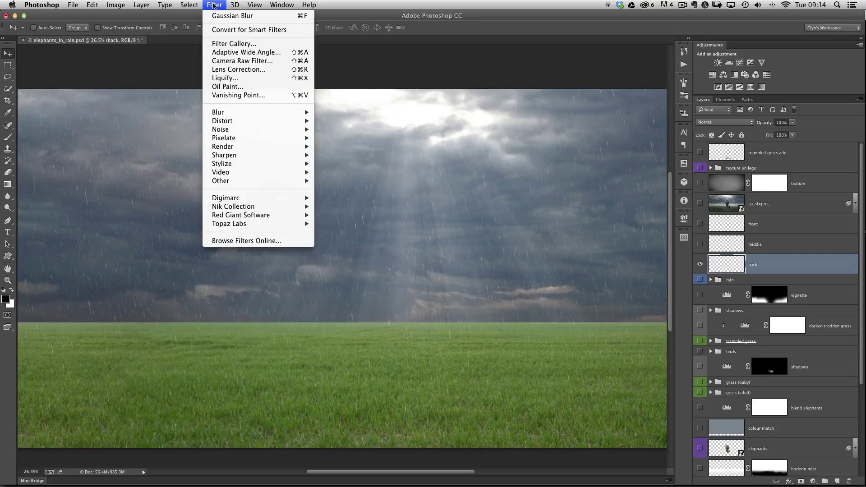
mouse_move(252, 113)
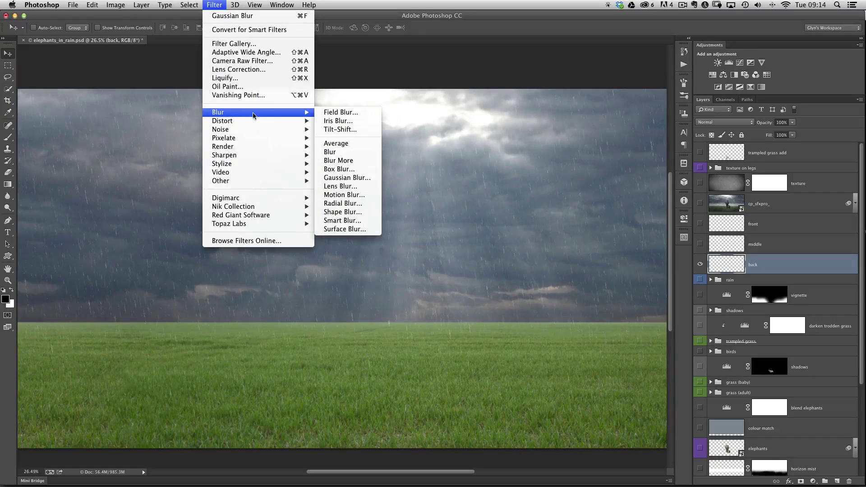
left_click(345, 178)
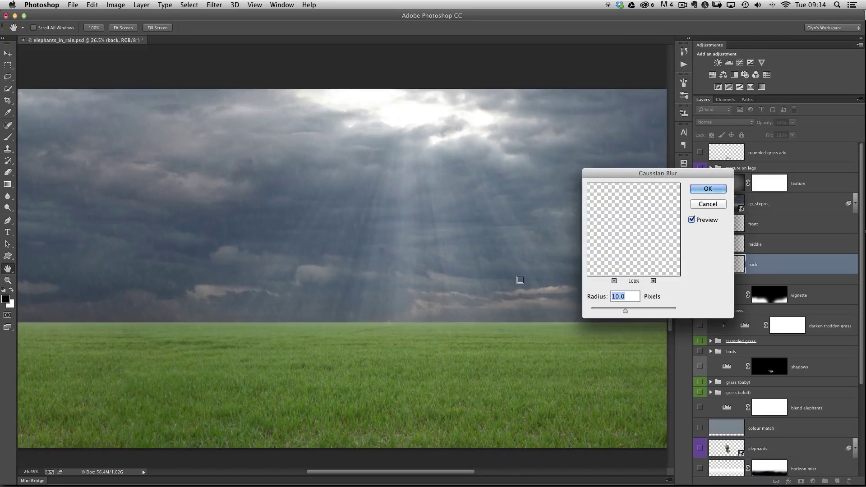
scroll(418, 304, "up", 5)
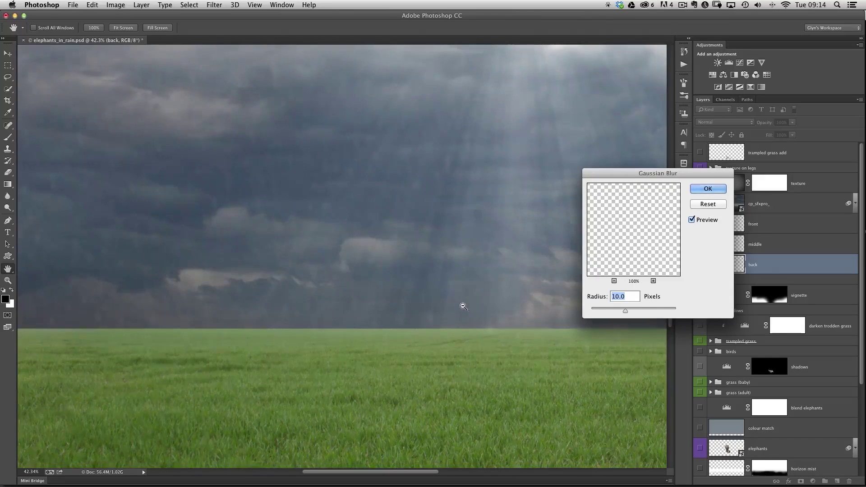
scroll(451, 303, "down", 2)
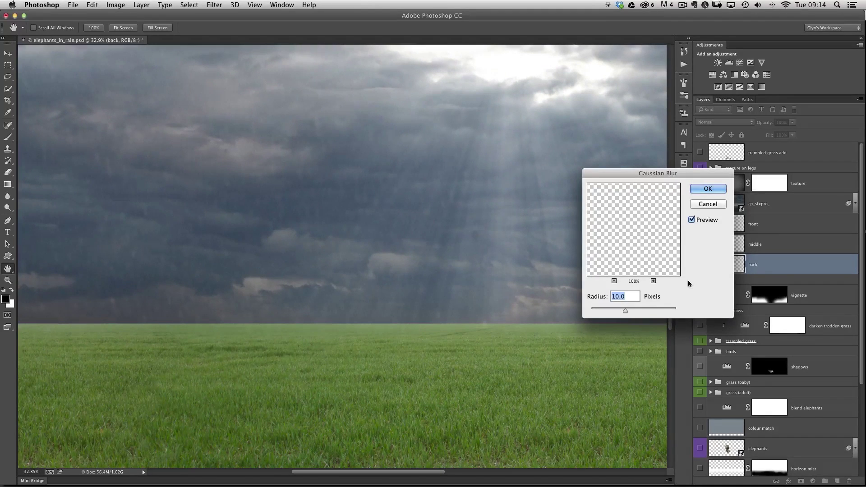
Step: Set the blur radius to 6 pixels, apply it, and review the softened rain
type("6")
left_click(381, 299, "alt")
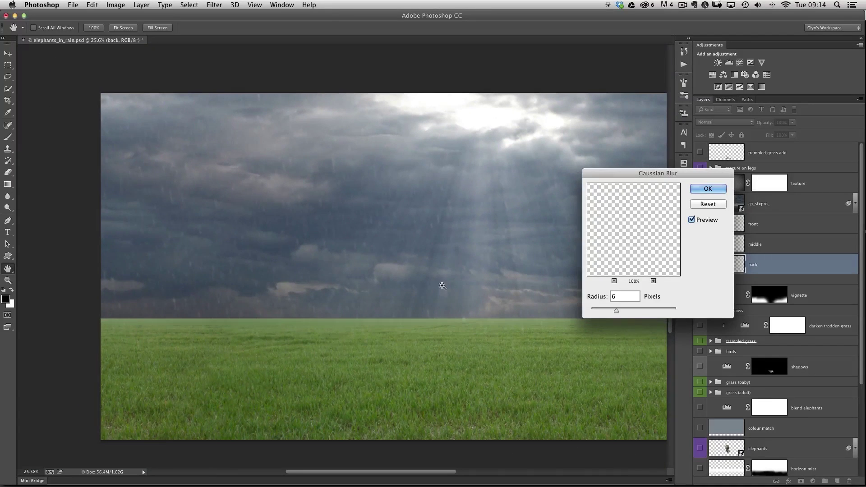
scroll(401, 279, "up", 2)
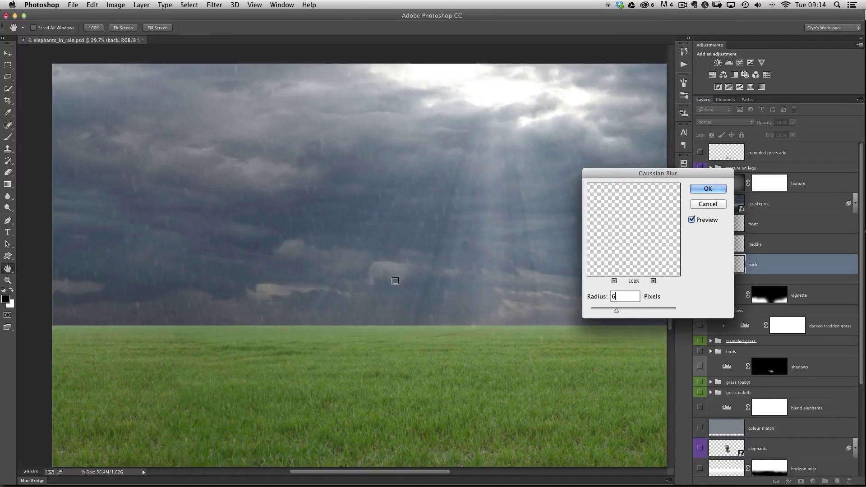
scroll(400, 288, "up", 1)
left_click_drag(334, 291, 396, 299)
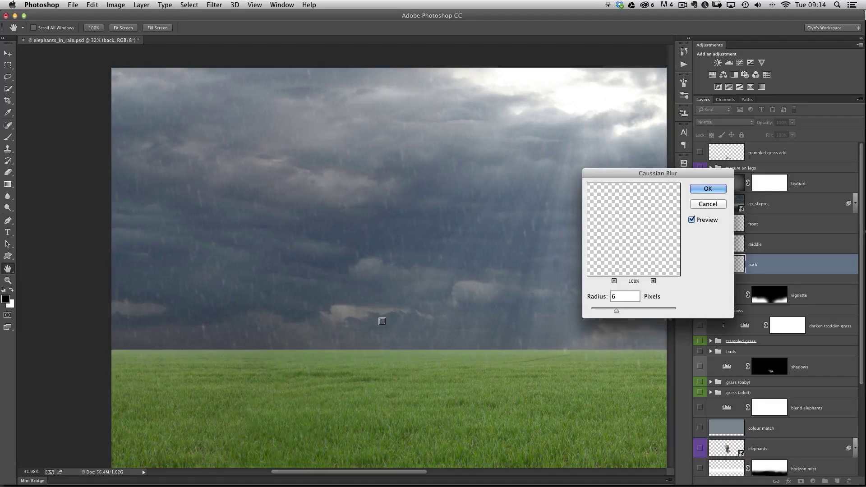
left_click(707, 188)
scroll(542, 199, "right", 5)
scroll(541, 199, "down", 2)
scroll(439, 260, "down", 3)
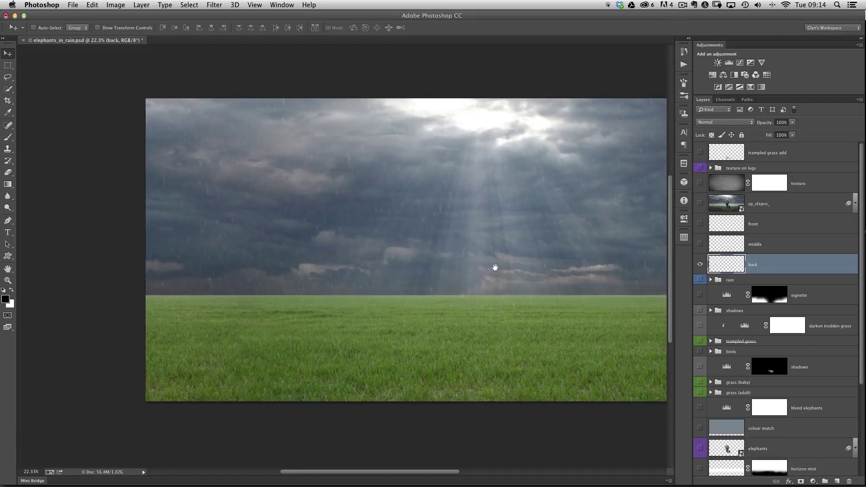
left_click_drag(497, 267, 427, 263)
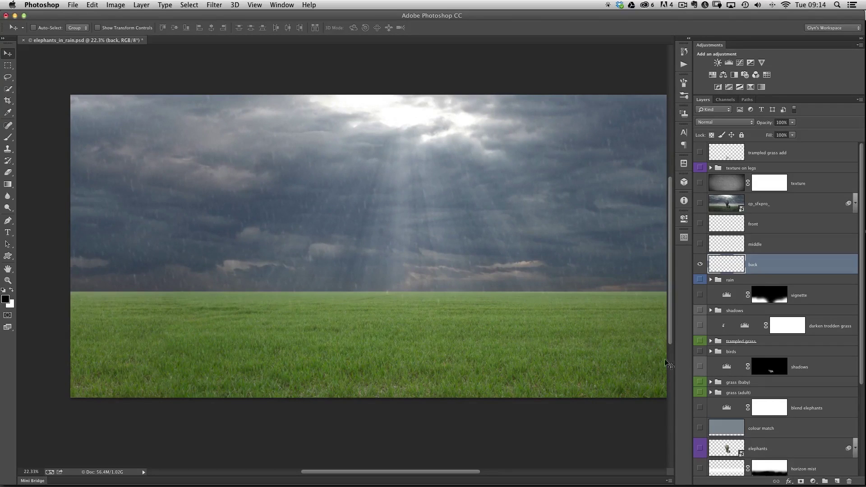
Step: Add a mask to the back rain layer and draw a 100%-opacity gradient from bottom to horizon
left_click(801, 482)
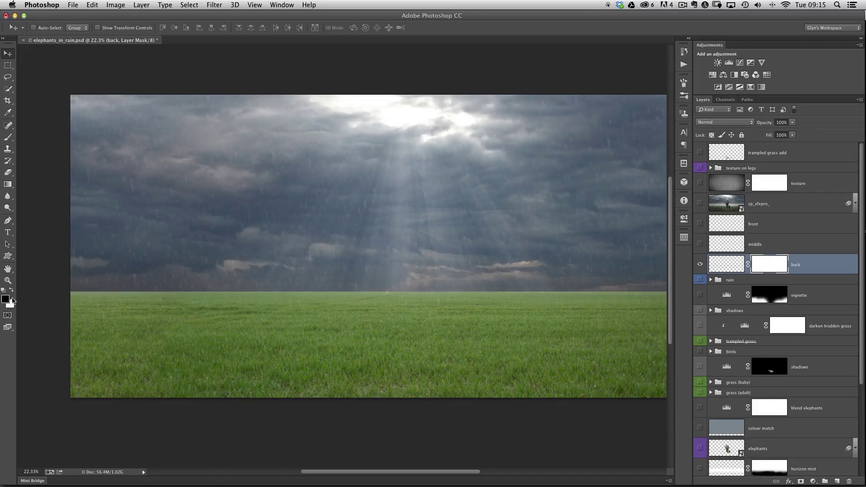
key("g")
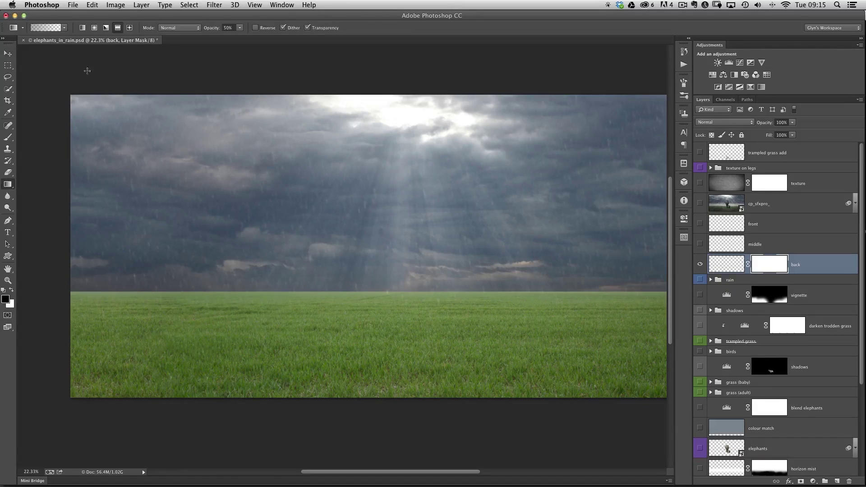
left_click_drag(210, 28, 261, 29)
left_click(45, 28)
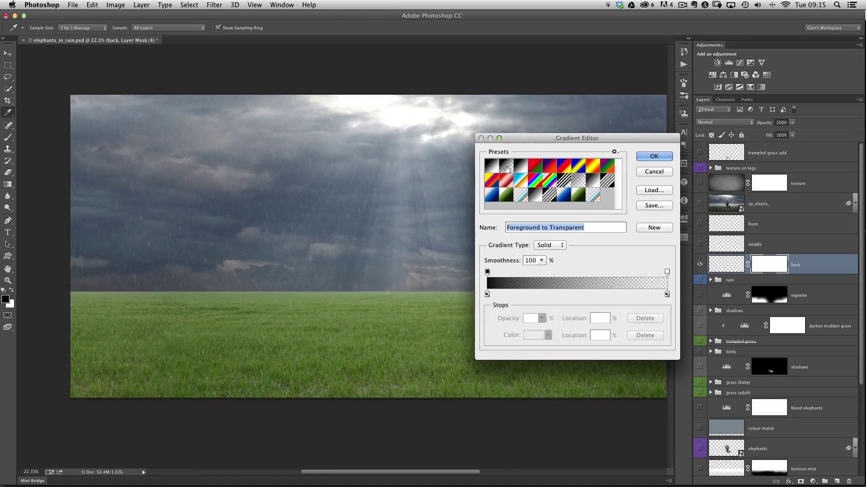
left_click(652, 158)
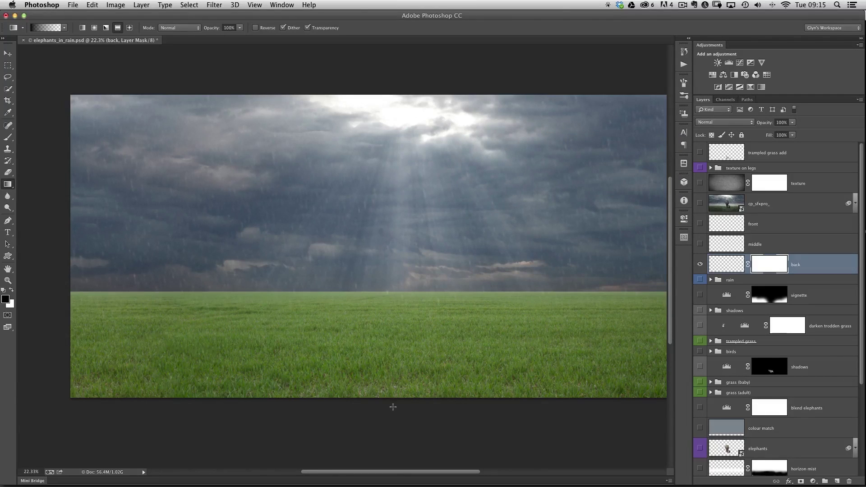
left_click_drag(394, 406, 391, 281)
scroll(446, 367, "up", 3)
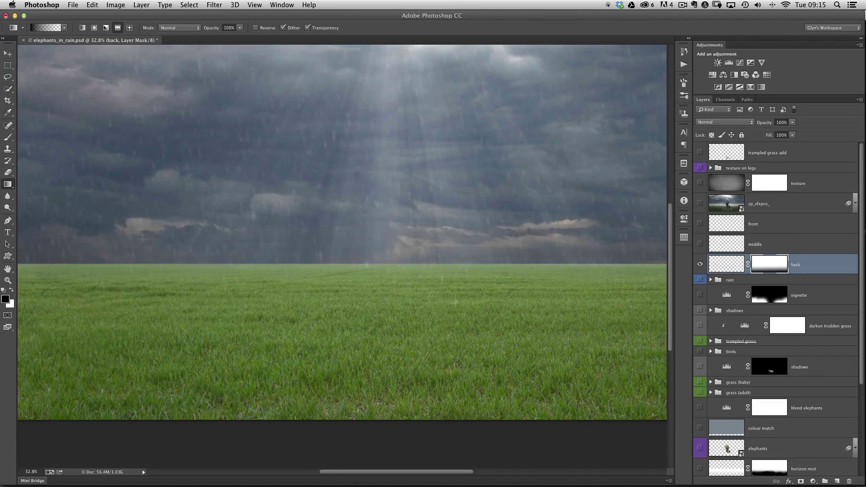
scroll(412, 331, "down", 3)
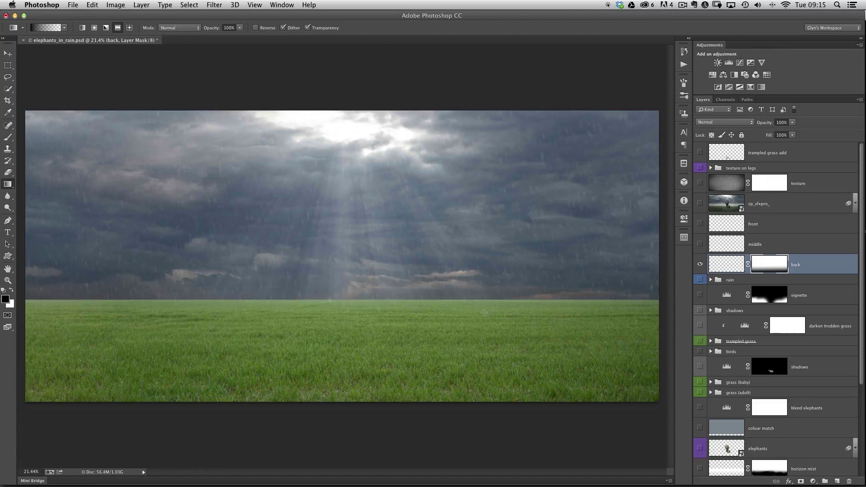
Step: Select the middle rain layer and make it visible
left_click(724, 246)
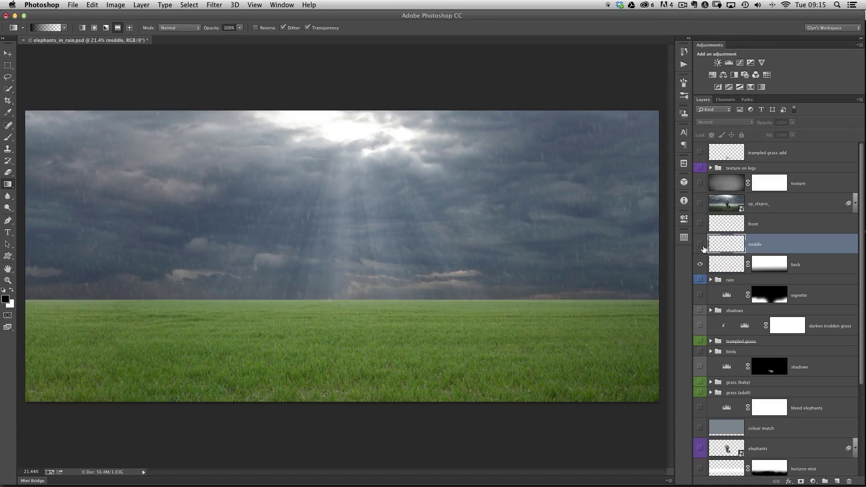
left_click(701, 244)
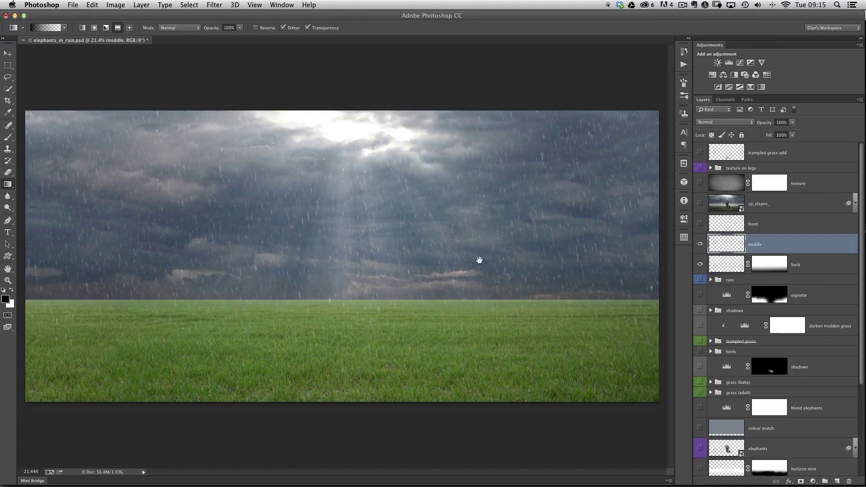
scroll(435, 271, "down", 3)
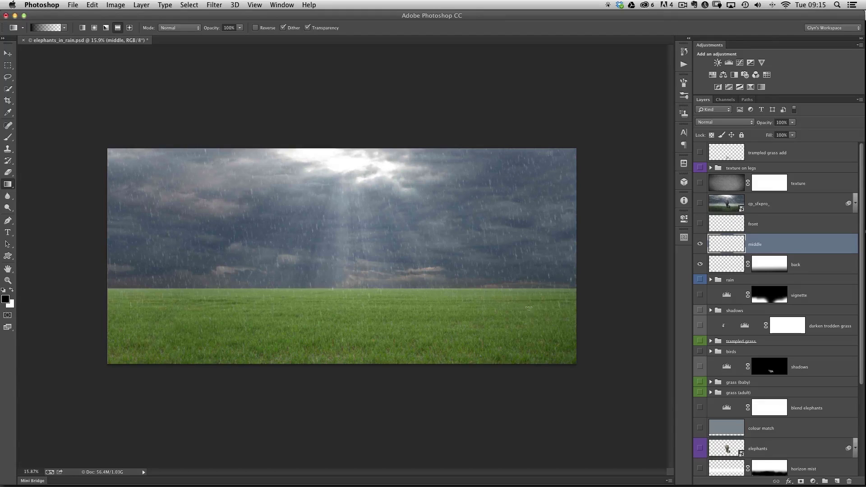
Step: Free Transform the middle rain layer with linked width and height, scaling it to 151%
left_click(102, 5)
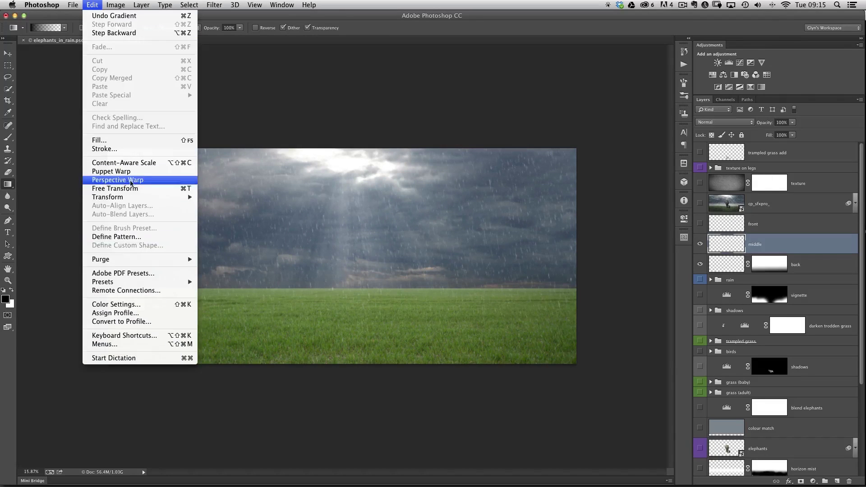
left_click(130, 189)
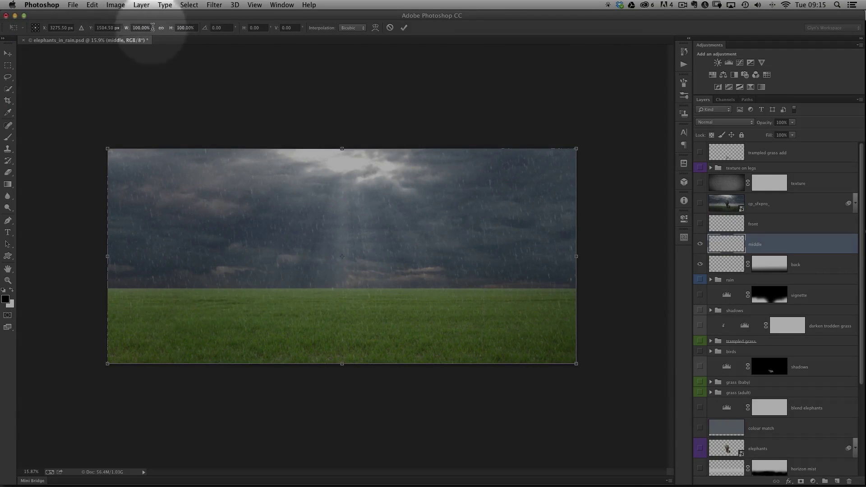
left_click(161, 29)
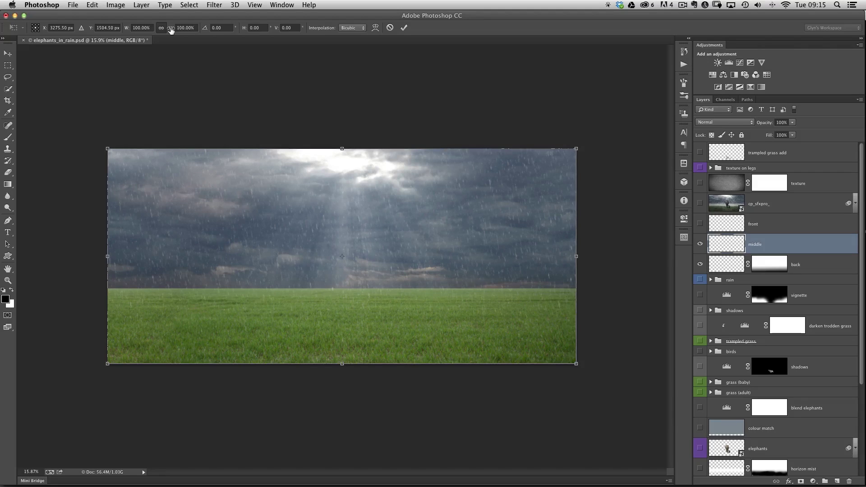
left_click_drag(171, 30, 199, 34)
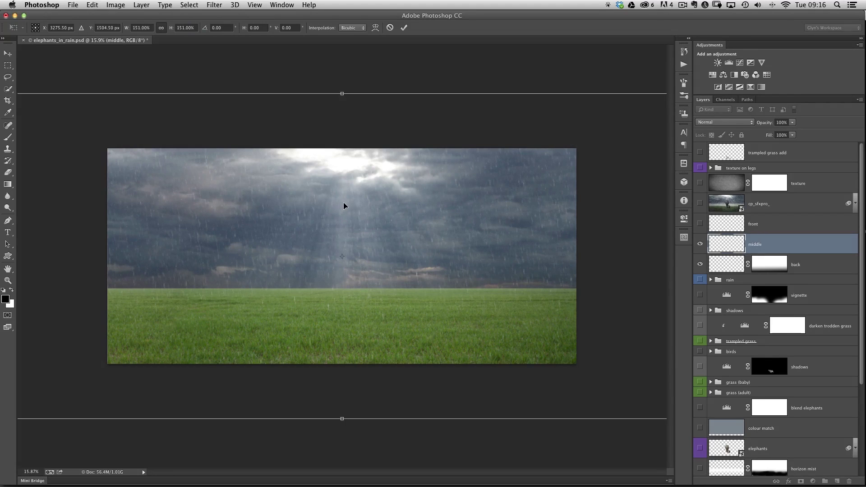
left_click(405, 30)
Step: Apply a Gaussian Blur with radius 1 pixel to the middle rain layer
key("g")
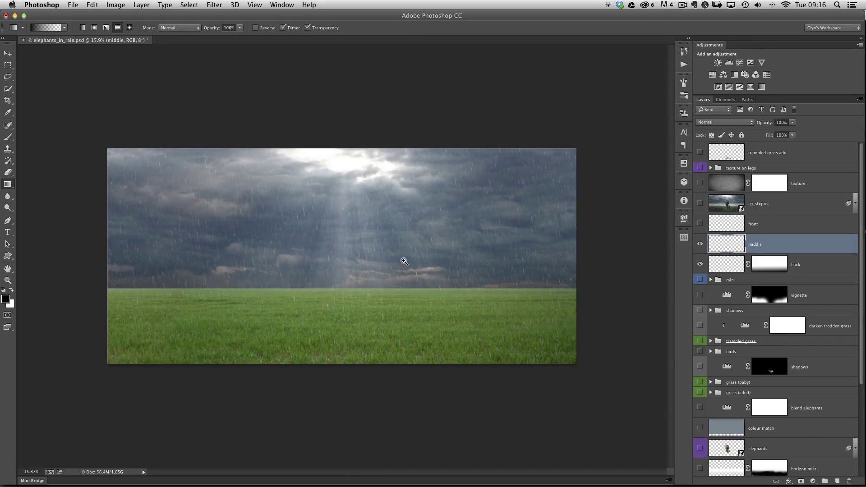
left_click_drag(406, 261, 503, 262)
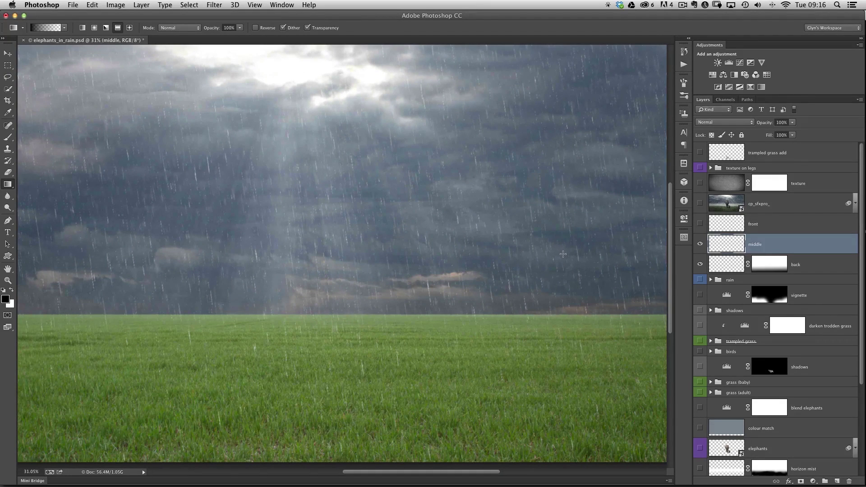
left_click(215, 6)
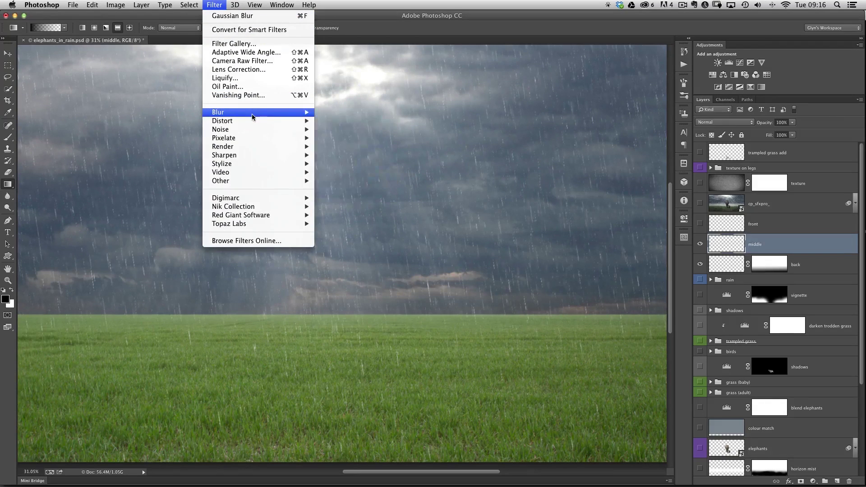
mouse_move(252, 113)
left_click(346, 177)
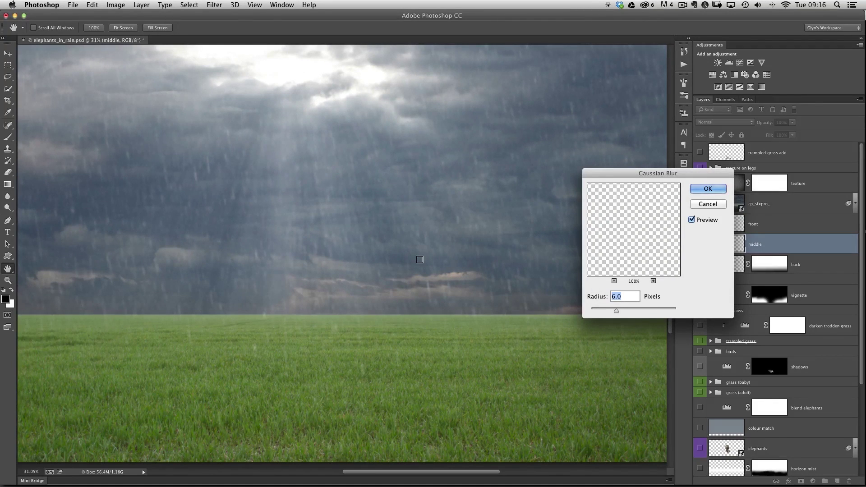
type("1")
left_click(704, 188)
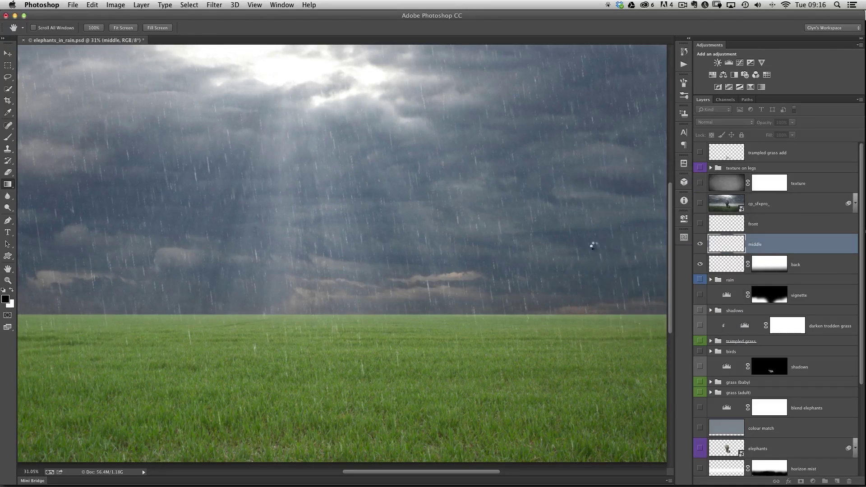
key("g")
left_click(422, 286, "alt")
scroll(460, 336, "up", 2)
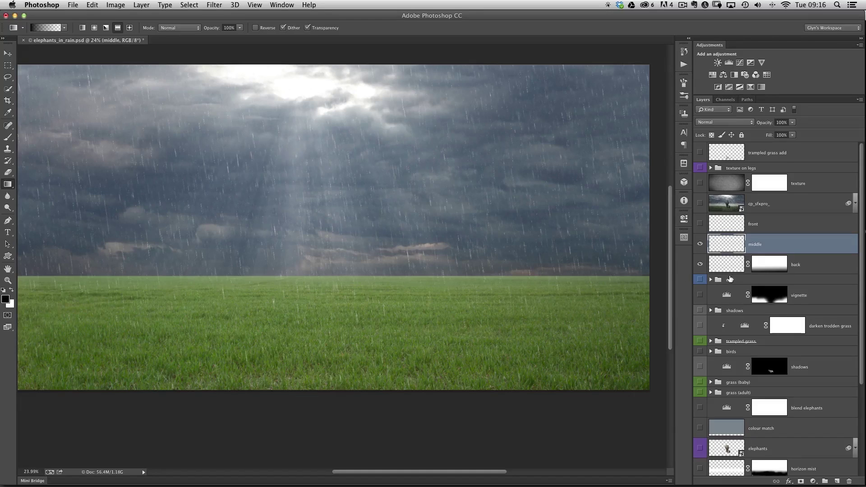
Step: Add a mask to the middle rain layer and draw a ~52%-opacity gradient from bottom to horizon
left_click(800, 481)
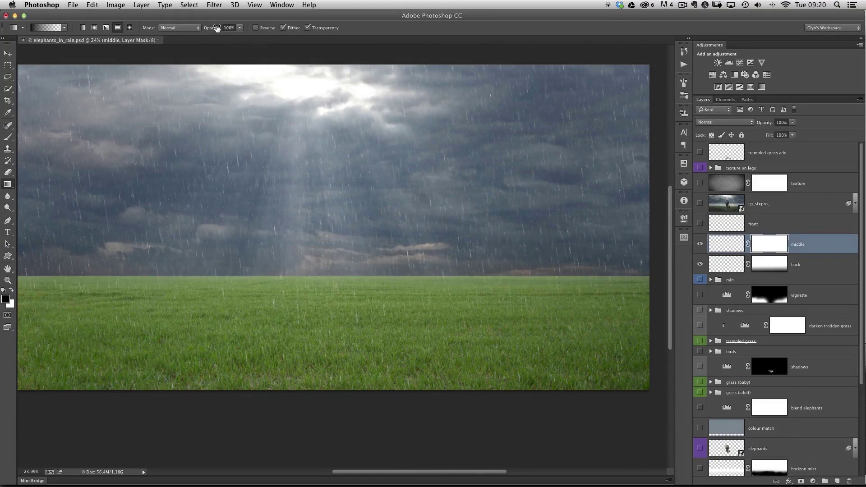
left_click_drag(215, 28, 194, 28)
left_click_drag(352, 370, 350, 270)
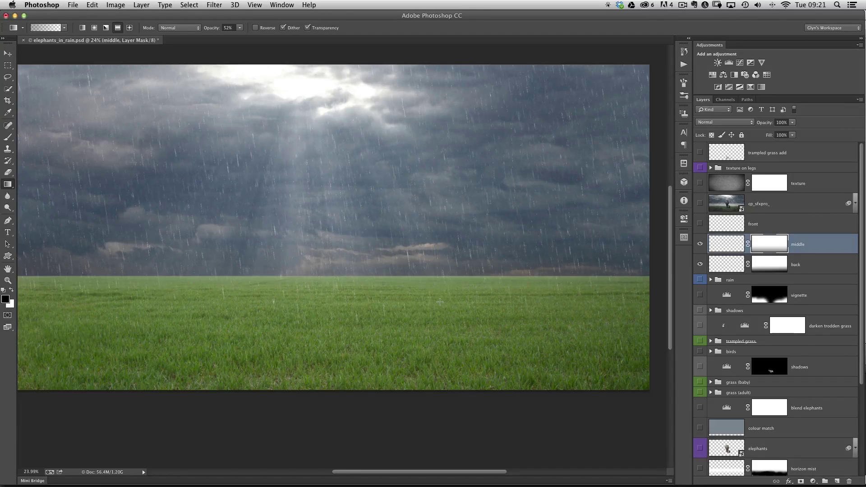
Step: Alt-click the middle layer's mask to view it alone, then return to the full composite
mouse_move(767, 243)
left_mouse_down()
mouse_move(780, 244)
mouse_move(766, 284)
mouse_move(769, 244)
left_mouse_up()
left_click(769, 244, "alt")
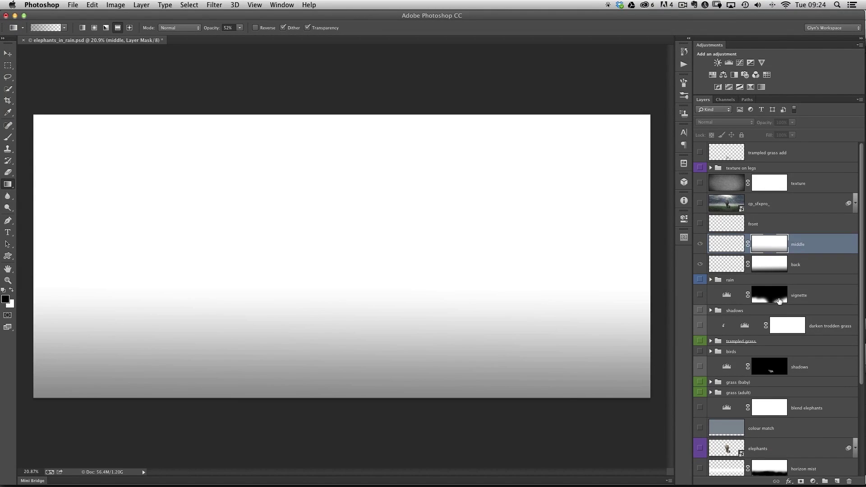
left_click(770, 246, "alt")
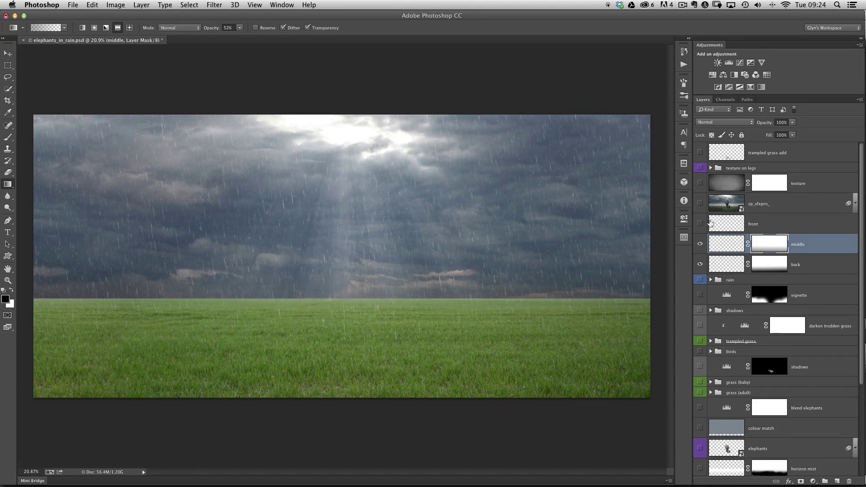
Step: Select and unhide the front rain layer, then Free Transform it with linked W/H to 275%
left_click(729, 227)
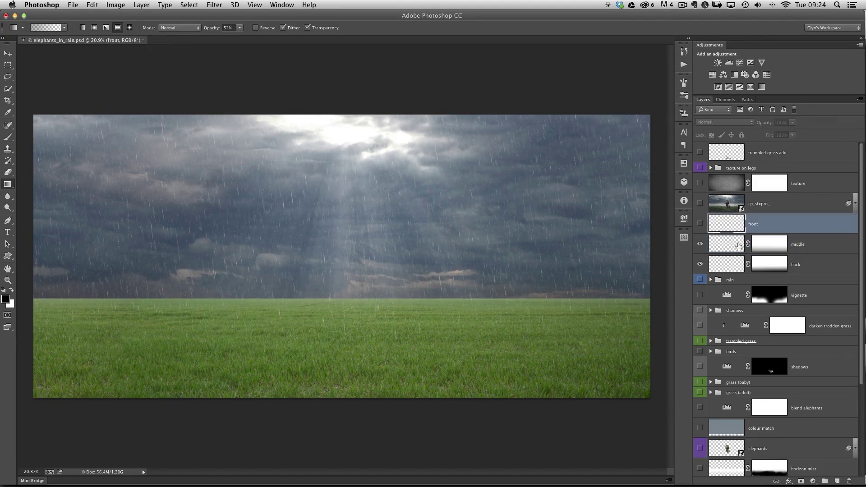
left_click(700, 225)
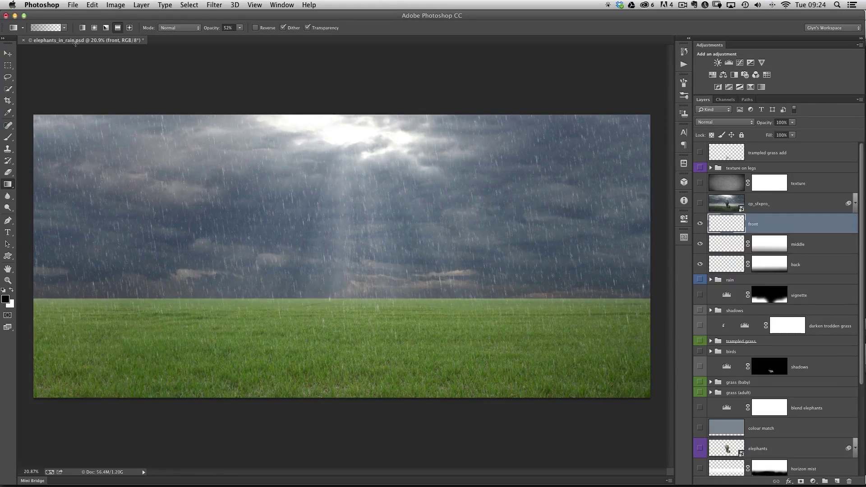
left_click(92, 5)
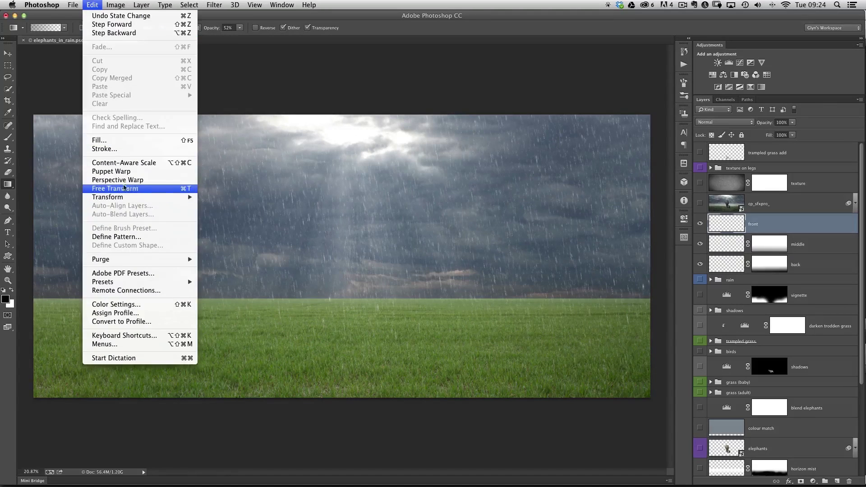
left_click(115, 188)
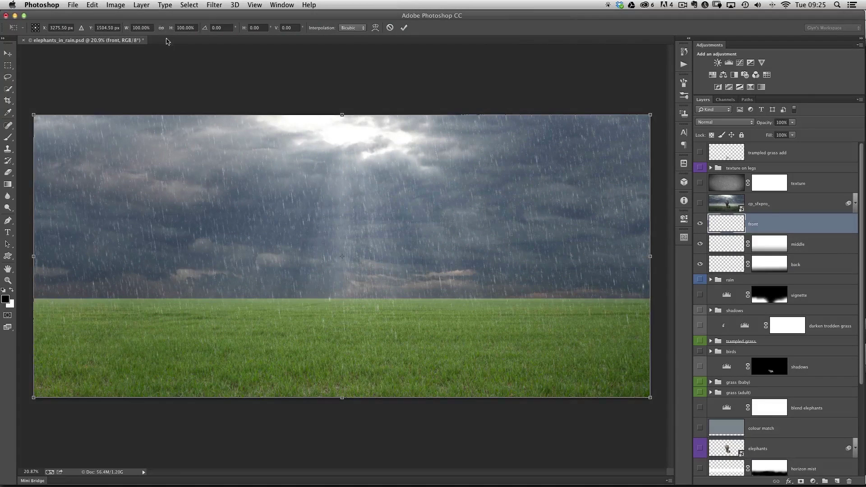
left_click(161, 28)
left_click_drag(172, 29, 255, 42)
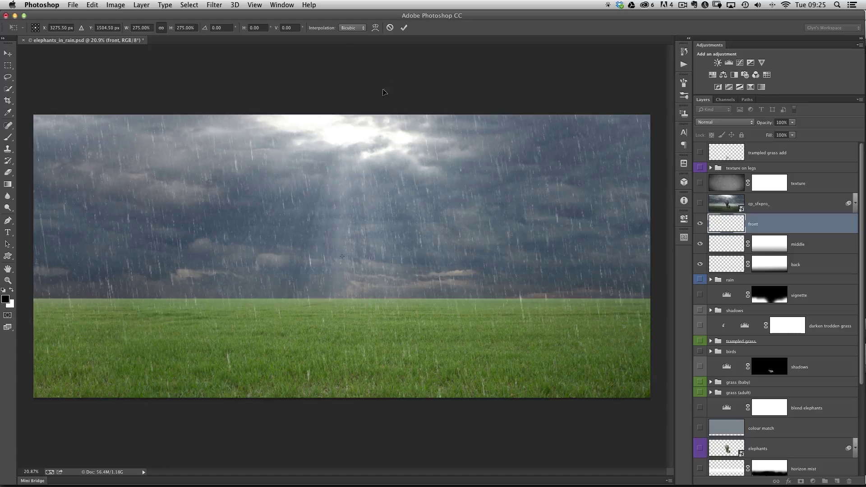
left_click(405, 30)
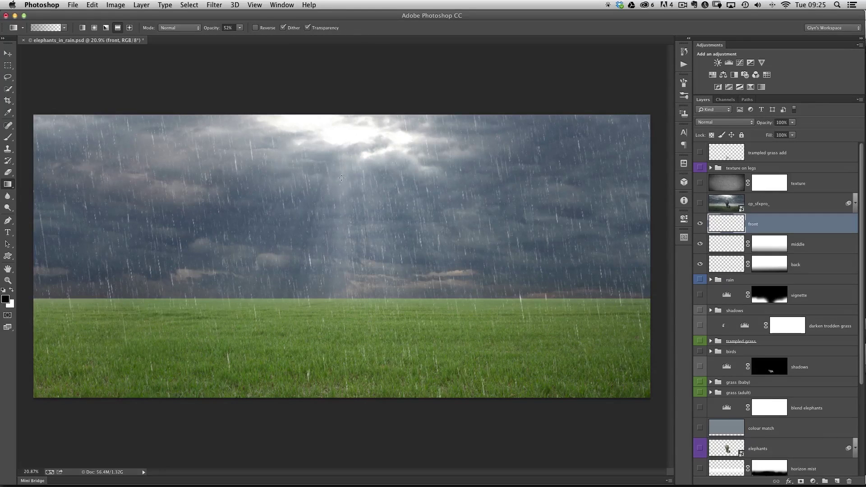
Step: Apply a 10-pixel Gaussian Blur to the front rain layer after comparing the preview on and off
left_click(212, 5)
mouse_move(231, 112)
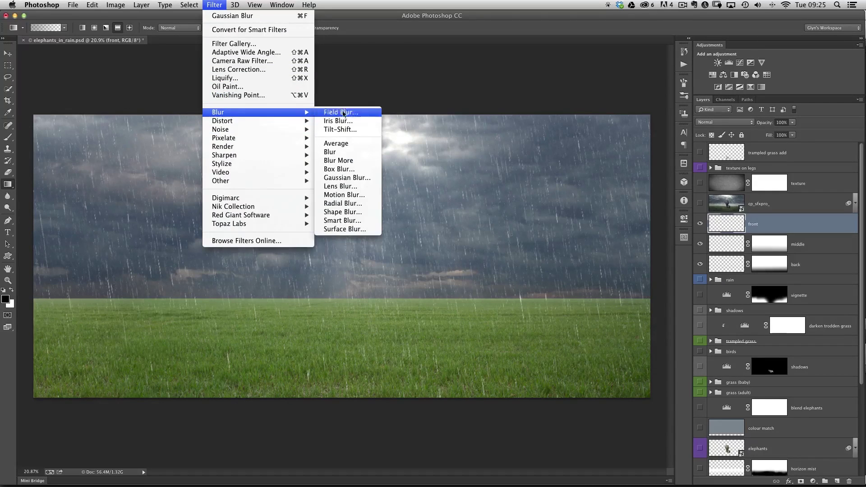
left_click(347, 182)
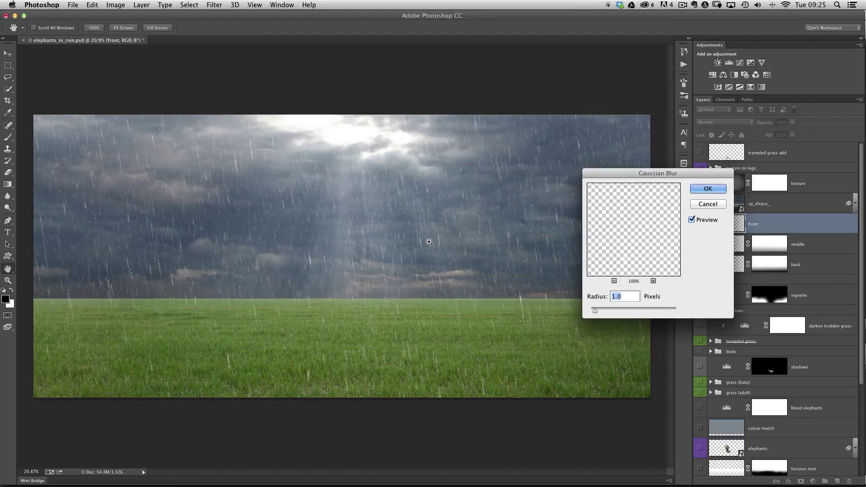
left_click_drag(426, 240, 499, 280)
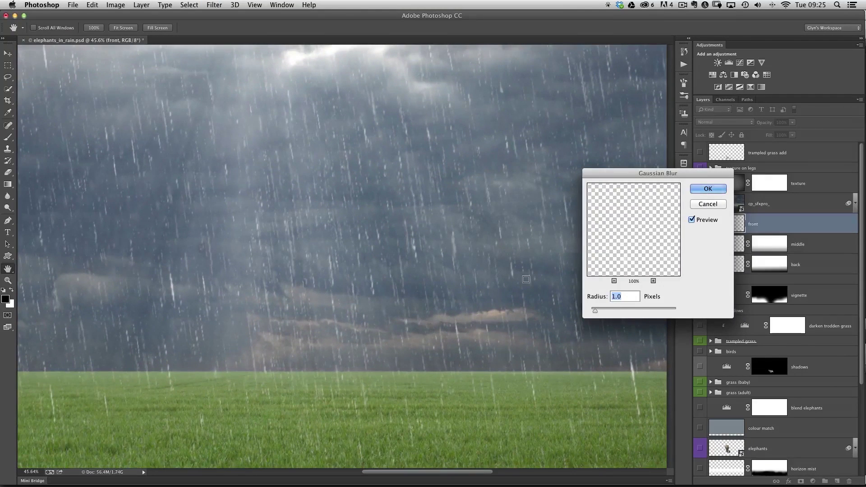
type("10")
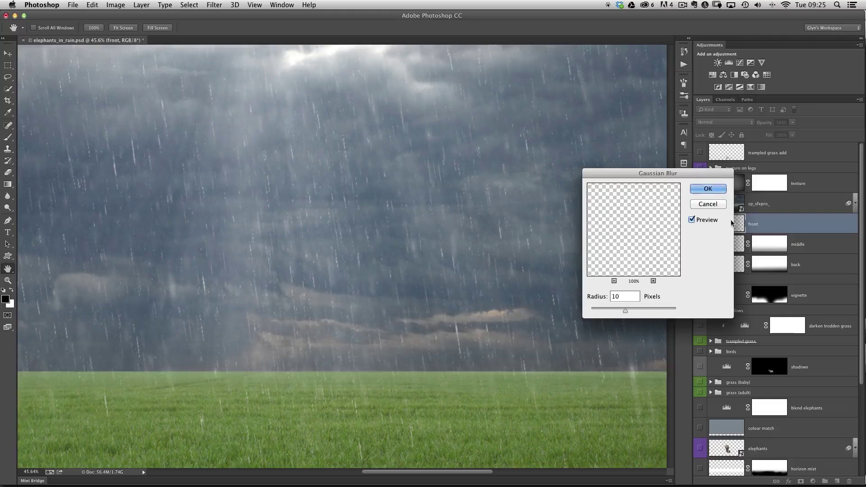
left_click(692, 219)
left_click(691, 220)
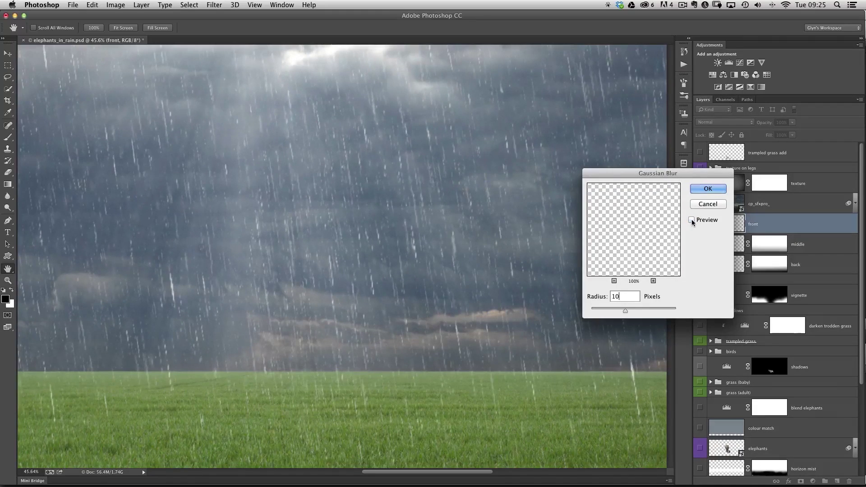
left_click(708, 189)
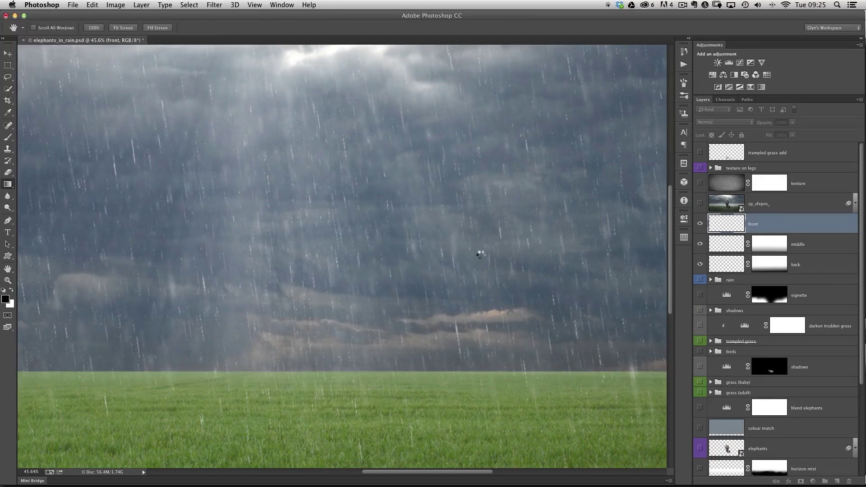
scroll(455, 253, "down", 5)
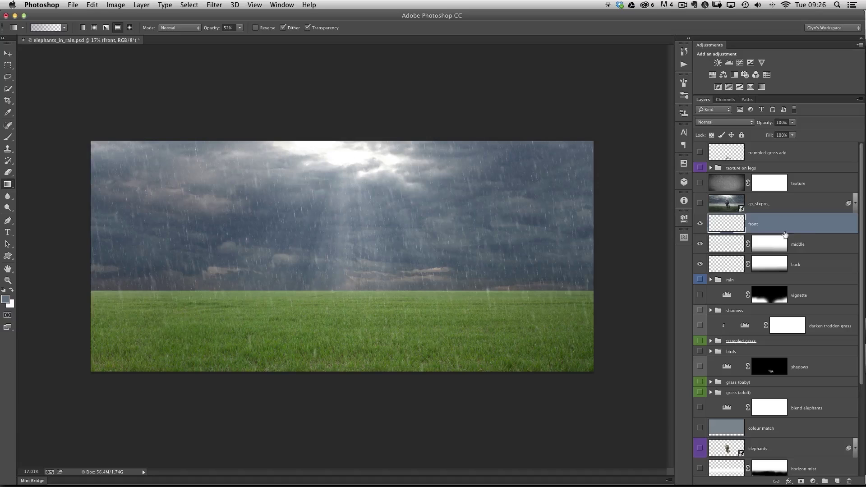
Step: Group the front, middle and back rain layers into a new group named 'rain'
left_click(819, 264, "shift")
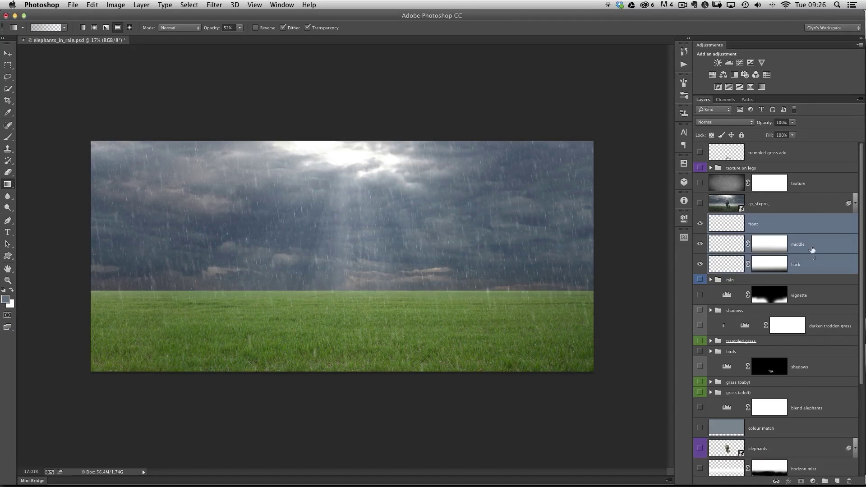
left_click(859, 101)
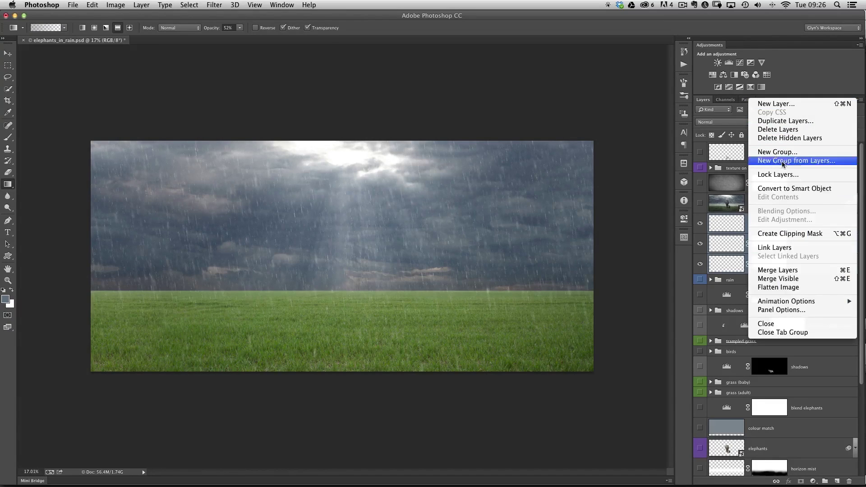
left_click(774, 161)
type("rain")
key("Return")
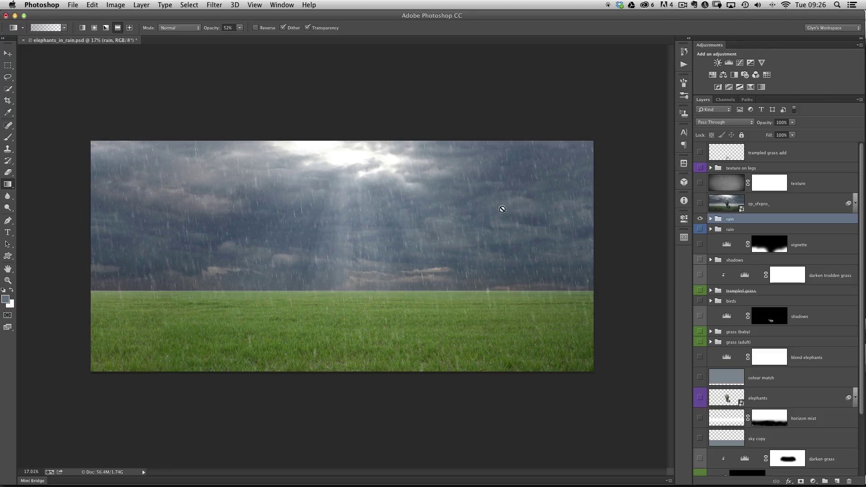
Step: Fit the image on screen and set the rain group's opacity to 70%
key("super+0")
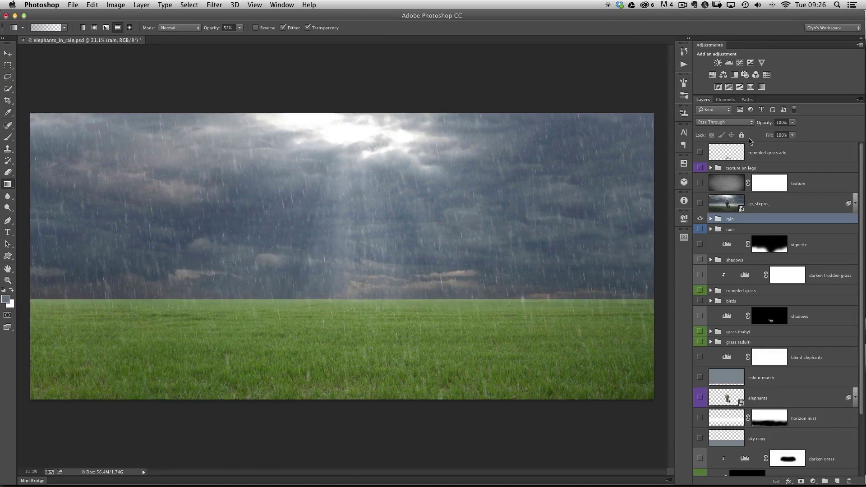
left_click_drag(765, 125, 748, 120)
left_click_drag(750, 118, 752, 126)
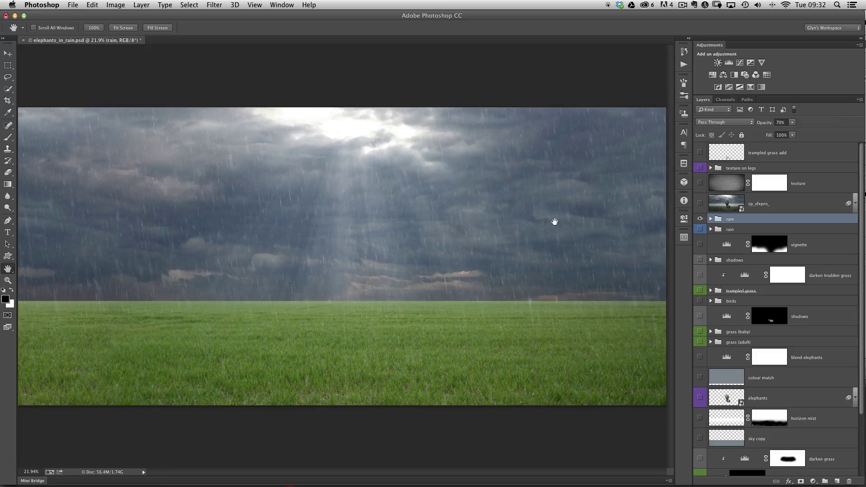
Step: Apply the Final layer comp from the Layer Comps panel and zoom out to the whole composite
left_click(685, 163)
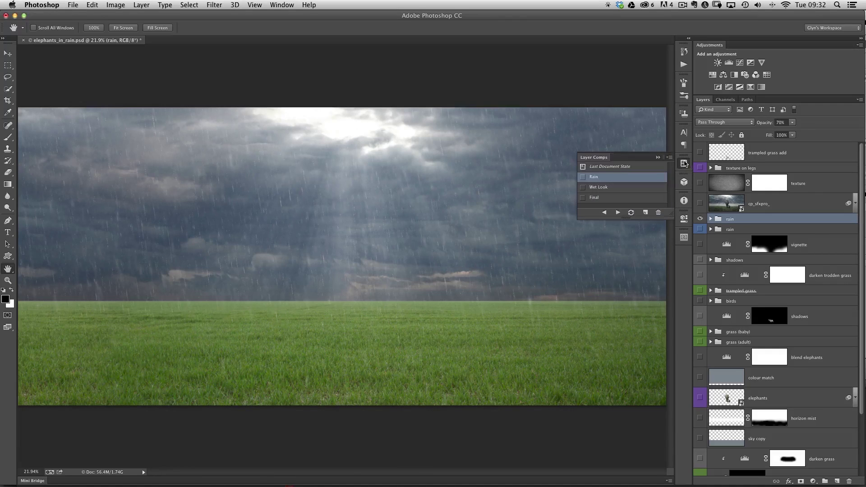
left_click(583, 200)
left_click(684, 165)
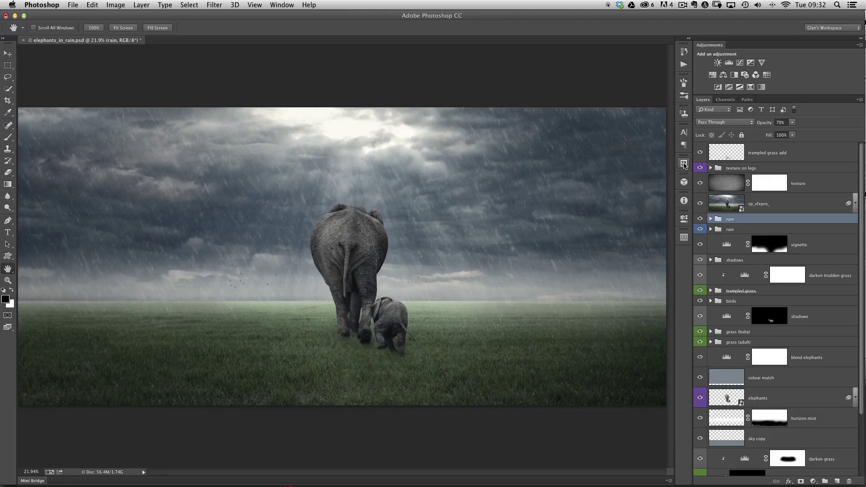
key("super+minus")
left_click_drag(437, 249, 440, 270)
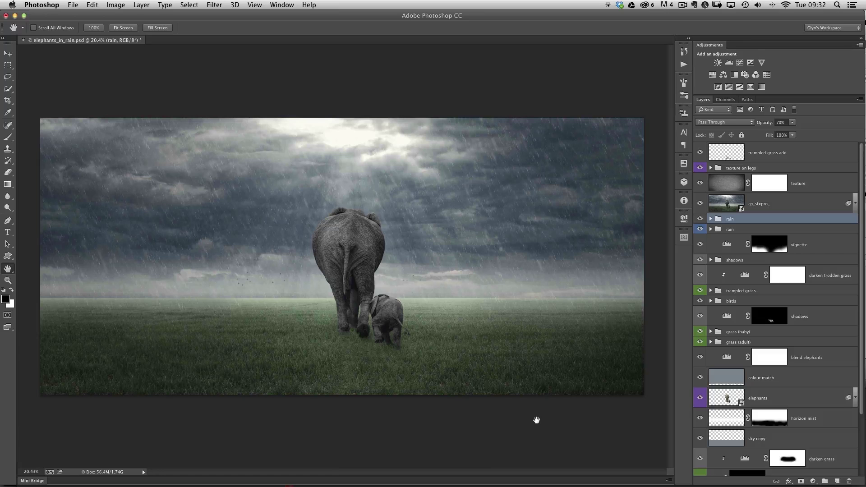